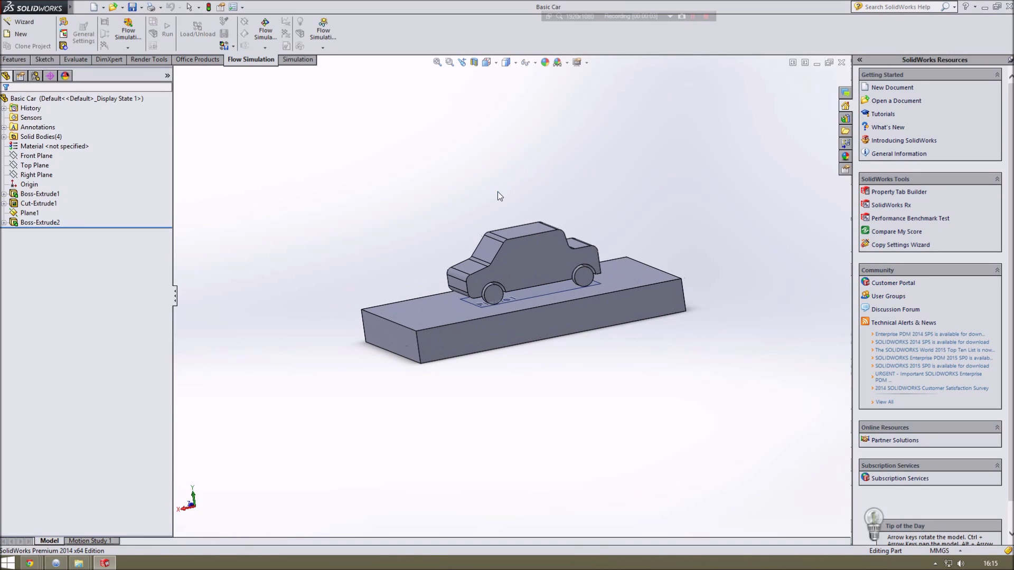
# Examine the car model and its base block from several angles
pyautogui.press('space')
pyautogui.click(552, 243)
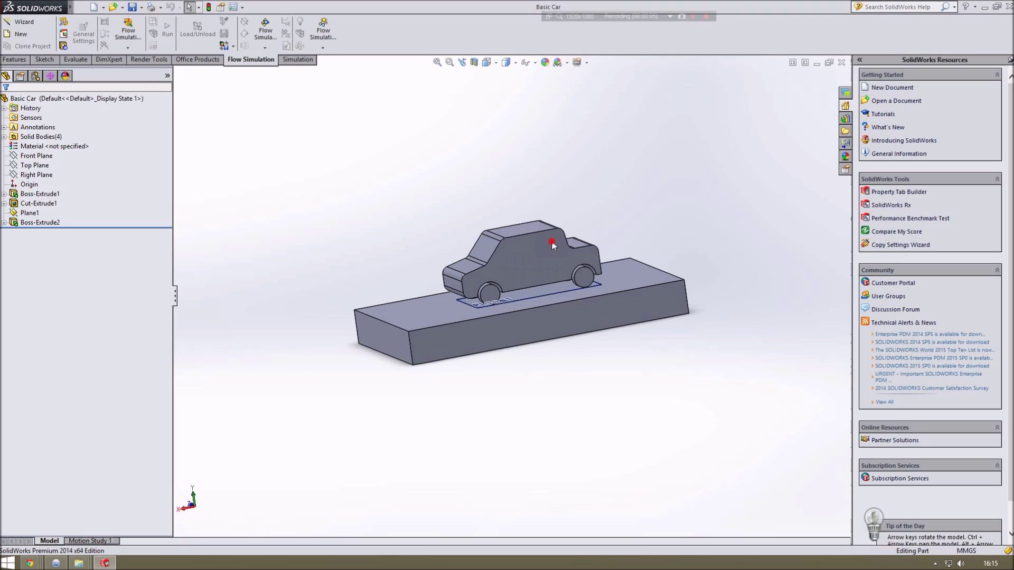
pyautogui.press('space')
pyautogui.click(563, 243)
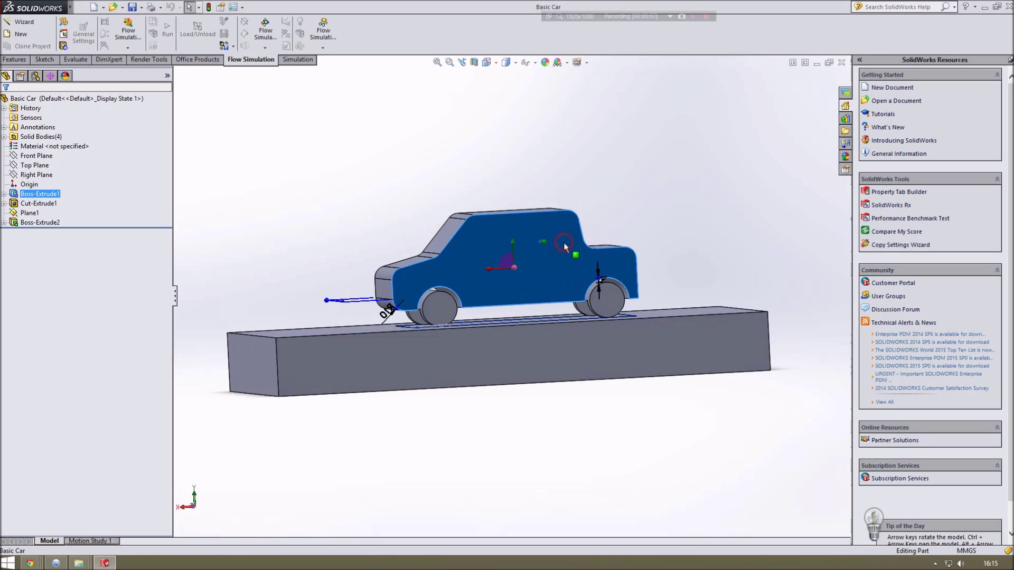
pyautogui.click(426, 287)
pyautogui.click(344, 419)
pyautogui.moveTo(344, 419); pyautogui.dragTo(595, 261, button='middle')
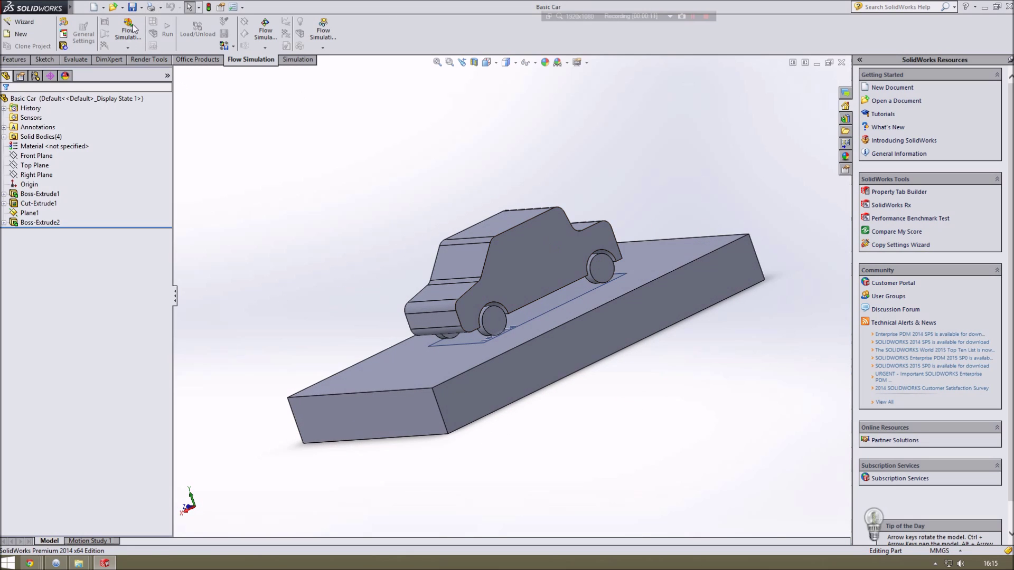
# Check in the list of add-ins that SolidWorks Flow Simulation 2014 is enabled
pyautogui.click(82, 7)
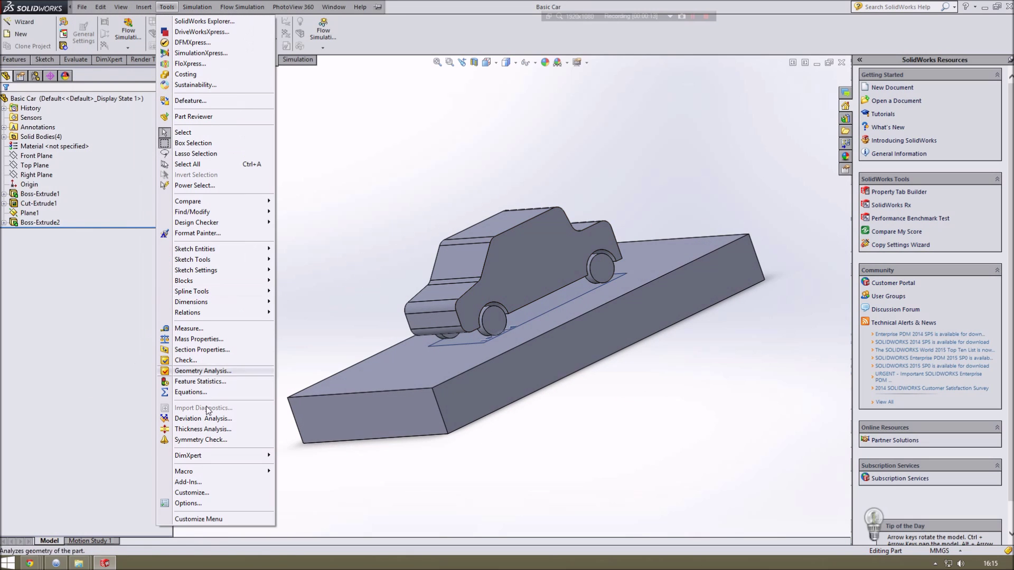
pyautogui.click(195, 482)
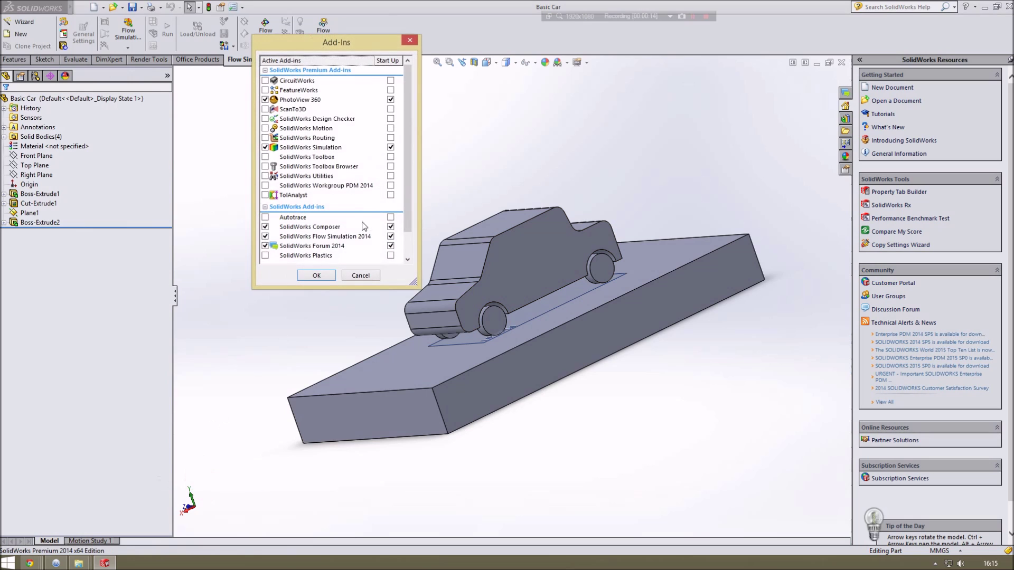
pyautogui.click(306, 256)
pyautogui.scroll(-1, 317, 256)
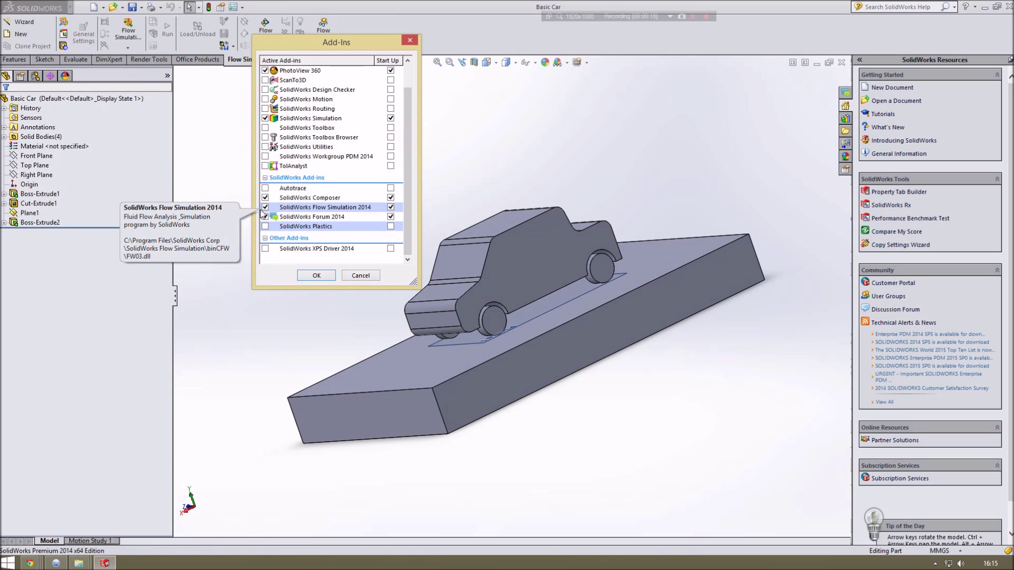
pyautogui.click(316, 275)
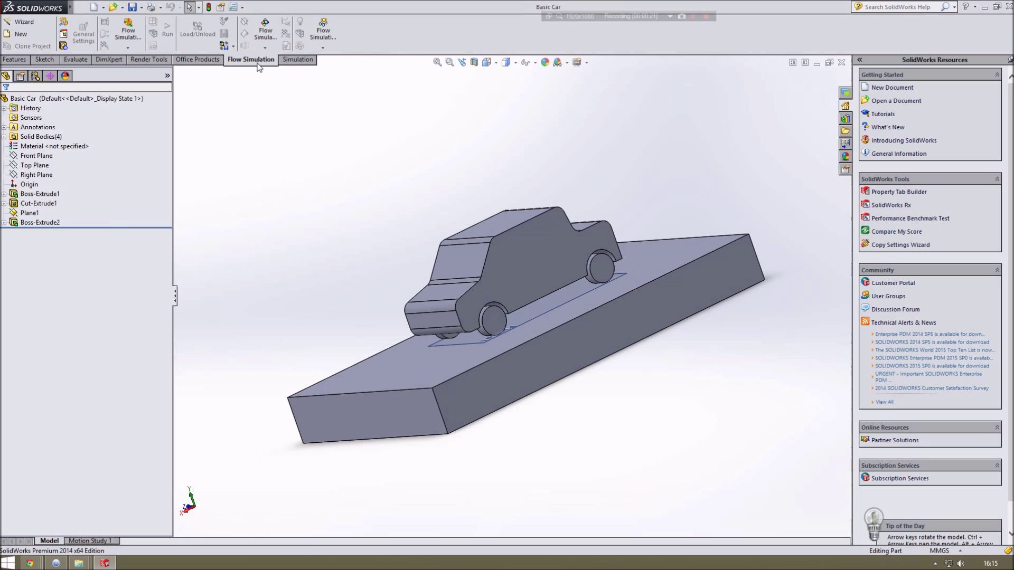
# Start a Flow Simulation project with the wizard and name it "YT Car Example - Basic", using the current configuration
pyautogui.moveTo(242, 291); pyautogui.dragTo(372, 235, button='middle')
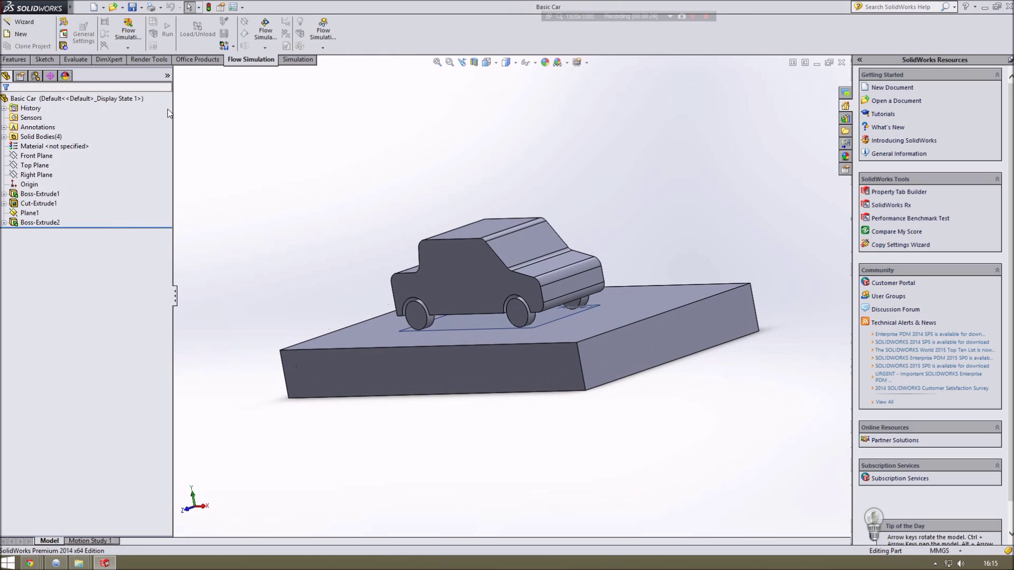
pyautogui.click(30, 23)
pyautogui.doubleClick(526, 186)
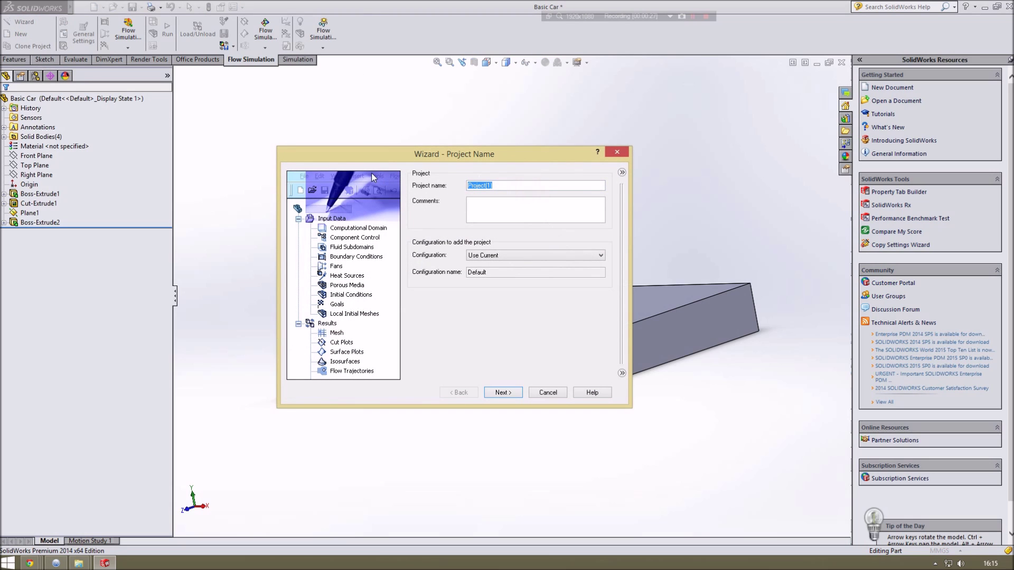
pyautogui.write('YT Car Example - Basic')
pyautogui.click(506, 392)
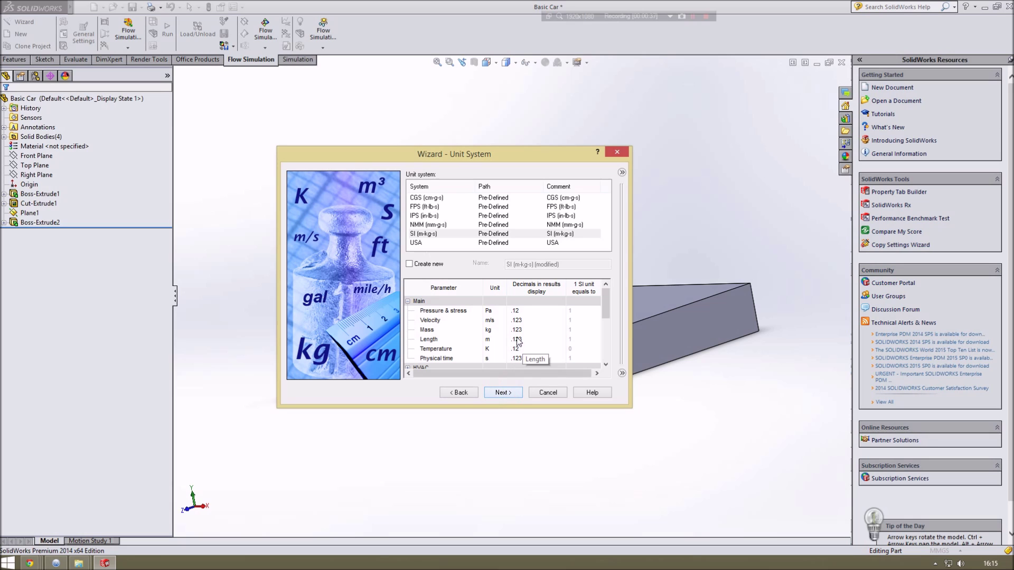
# Choose the SI (m-kg-s) unit system for the project
pyautogui.moveTo(604, 300)
pyautogui.mouseDown()
pyautogui.moveTo(602, 347)
pyautogui.moveTo(605, 298)
pyautogui.mouseUp()
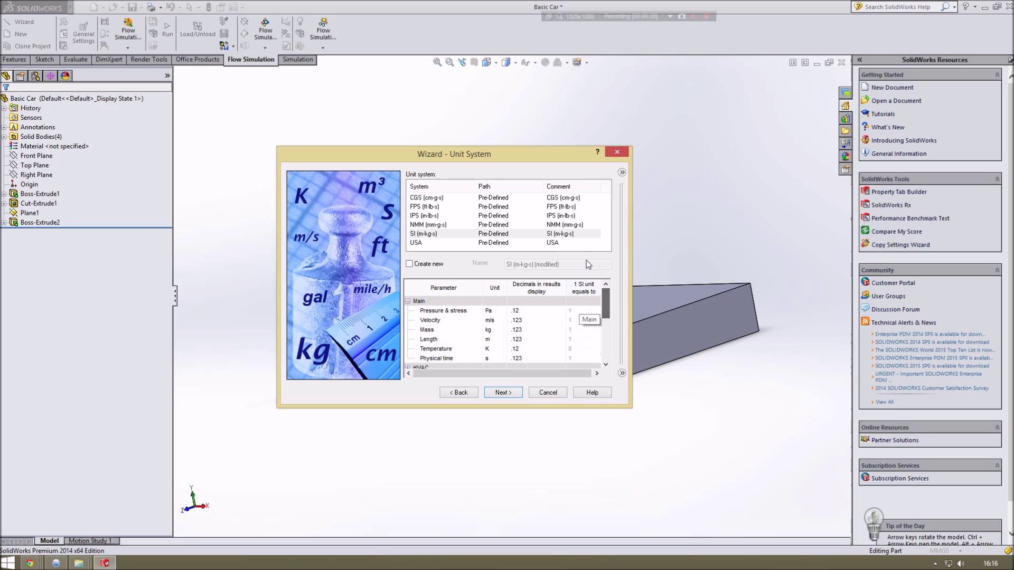
pyautogui.click(431, 233)
pyautogui.click(497, 393)
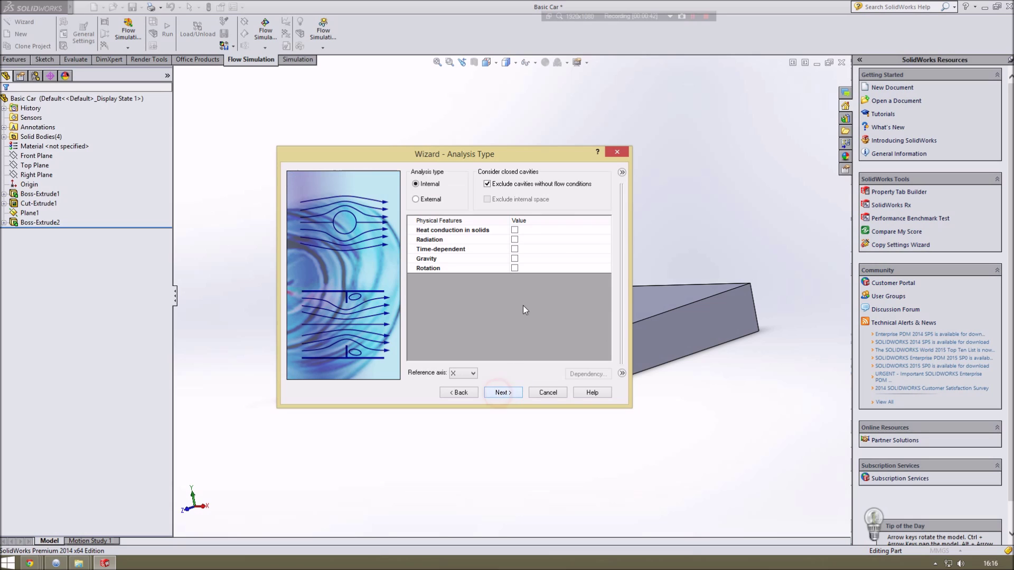
# Set an external analysis excluding cavities without flow conditions and internal space, with X as reference axis after checking the car's orientation
pyautogui.click(432, 201)
pyautogui.click(499, 185)
pyautogui.click(488, 199)
pyautogui.click(472, 373)
pyautogui.click(457, 381)
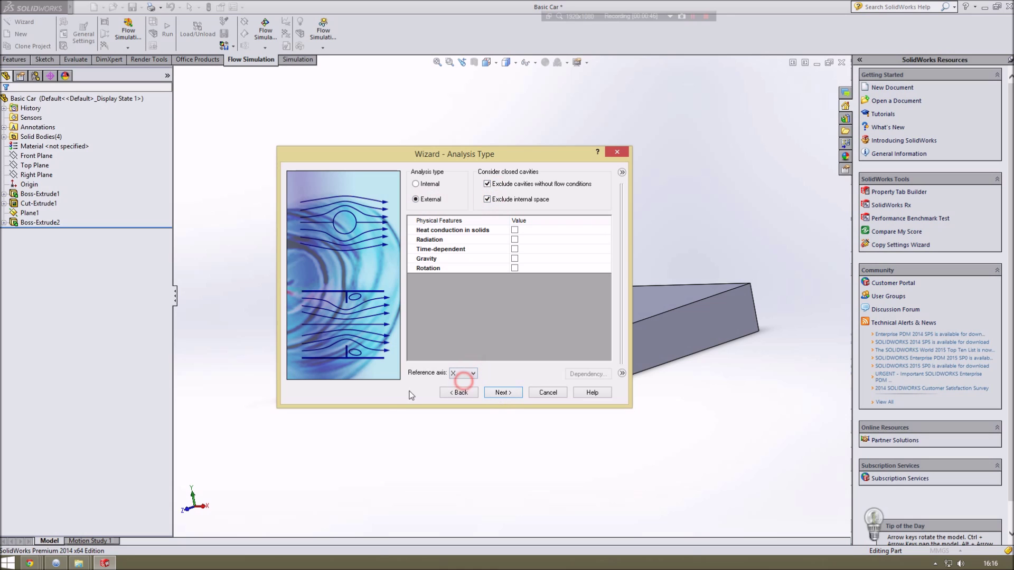
pyautogui.moveTo(462, 152); pyautogui.dragTo(835, 127)
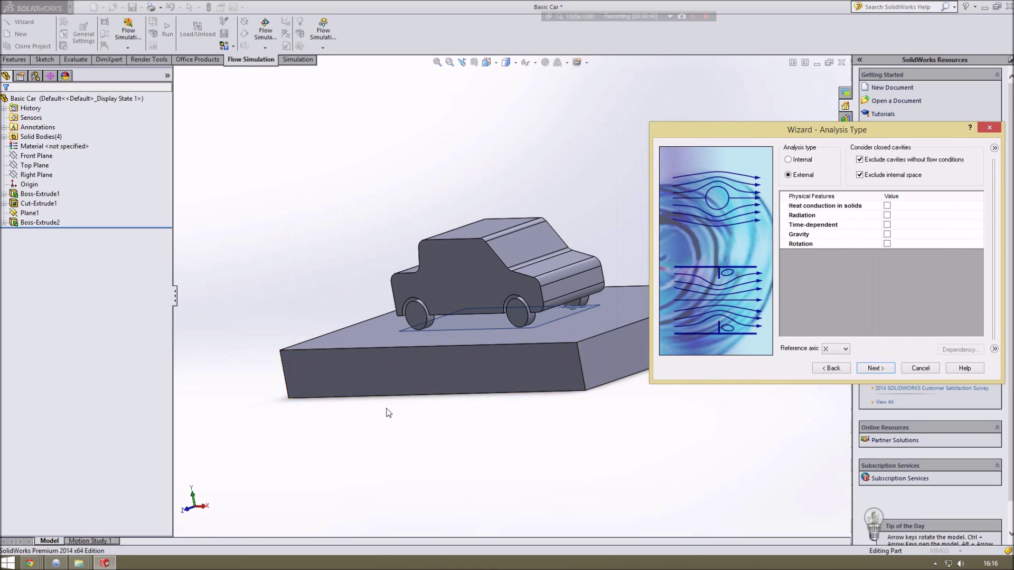
pyautogui.moveTo(389, 413); pyautogui.dragTo(447, 369, button='middle')
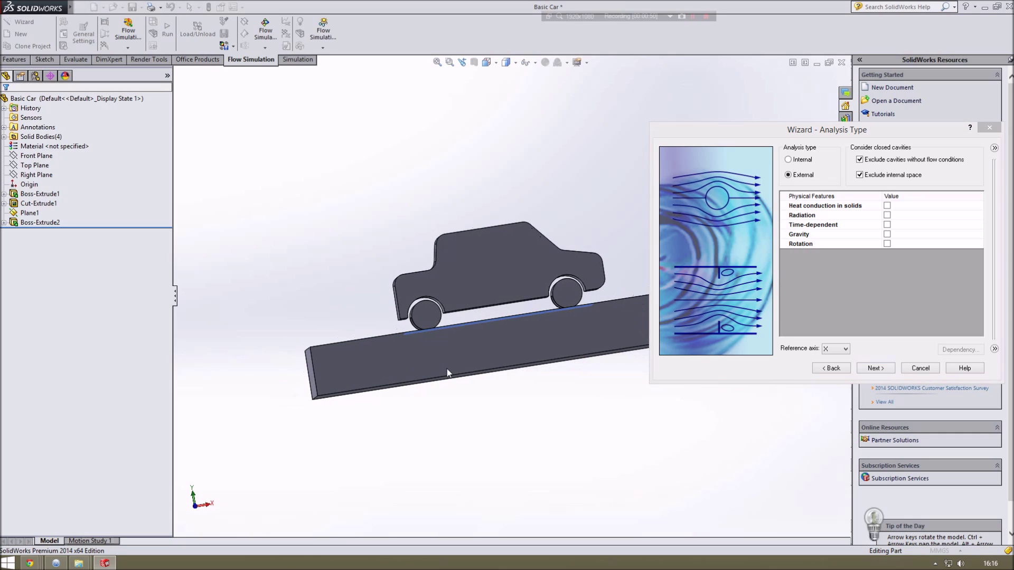
pyautogui.click(204, 505)
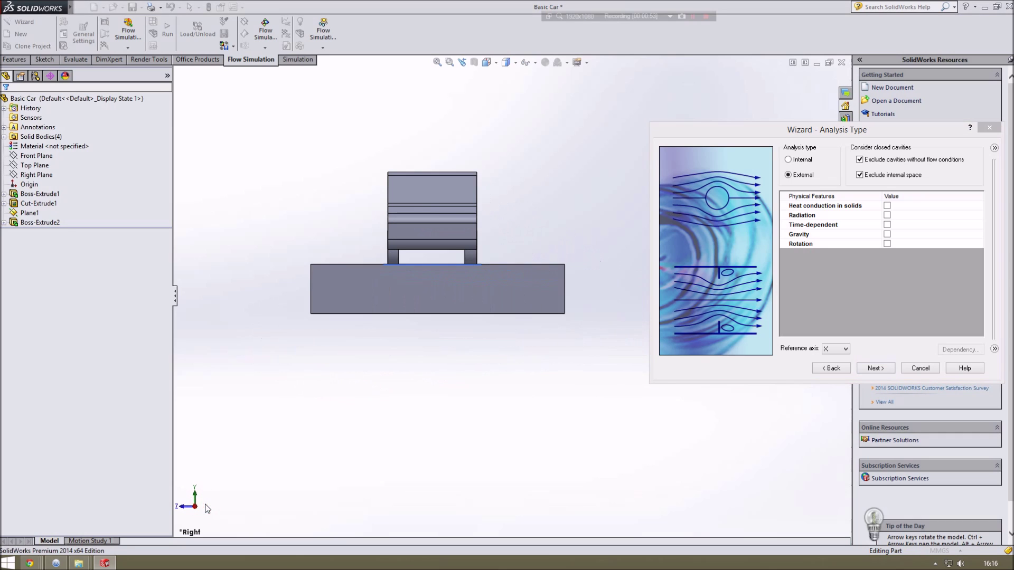
pyautogui.moveTo(214, 434); pyautogui.dragTo(336, 428, button='middle')
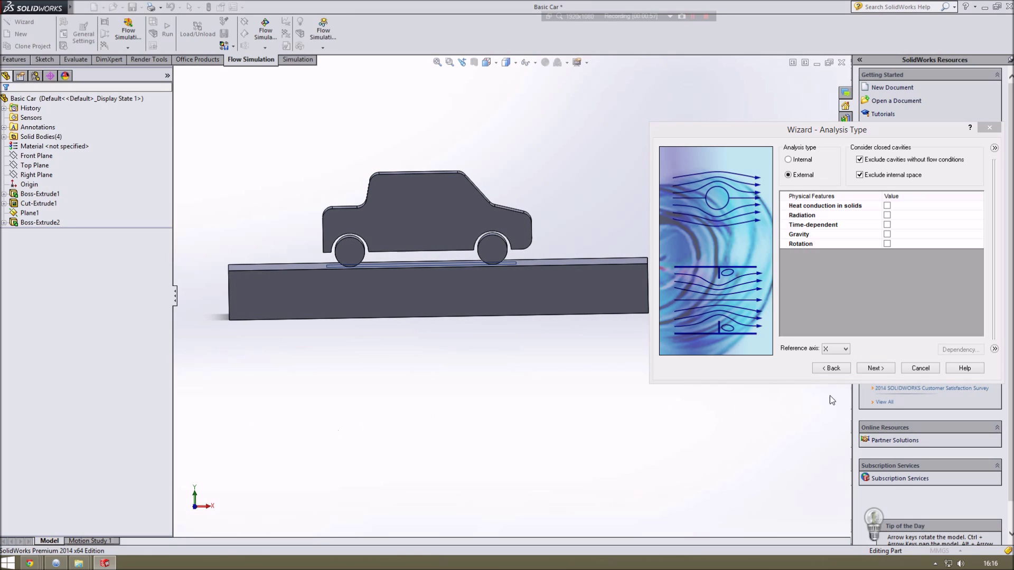
pyautogui.click(892, 368)
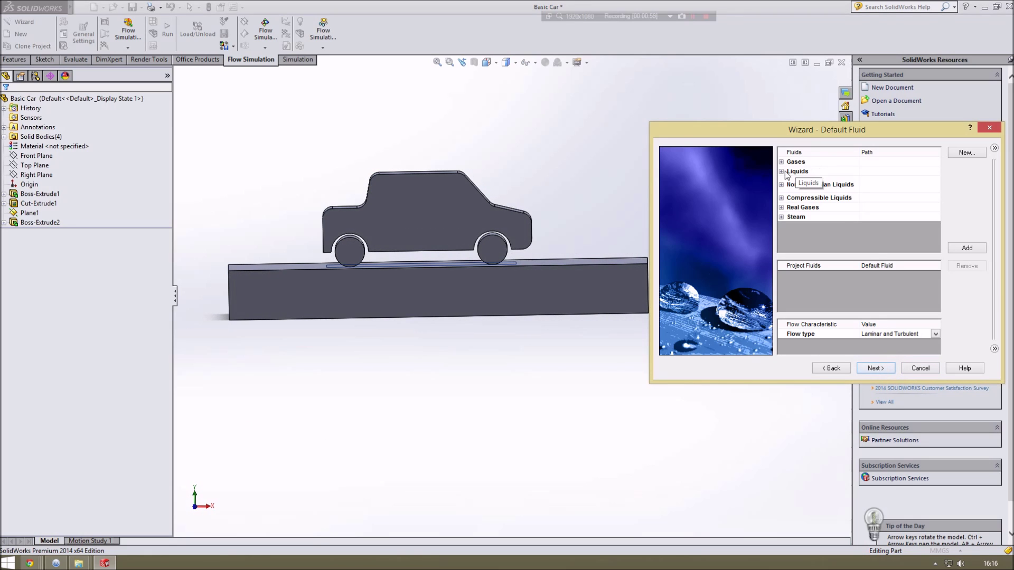
# Add the pre-defined gas Air as the project fluid and accept the default adiabatic wall conditions
pyautogui.click(782, 162)
pyautogui.click(804, 190)
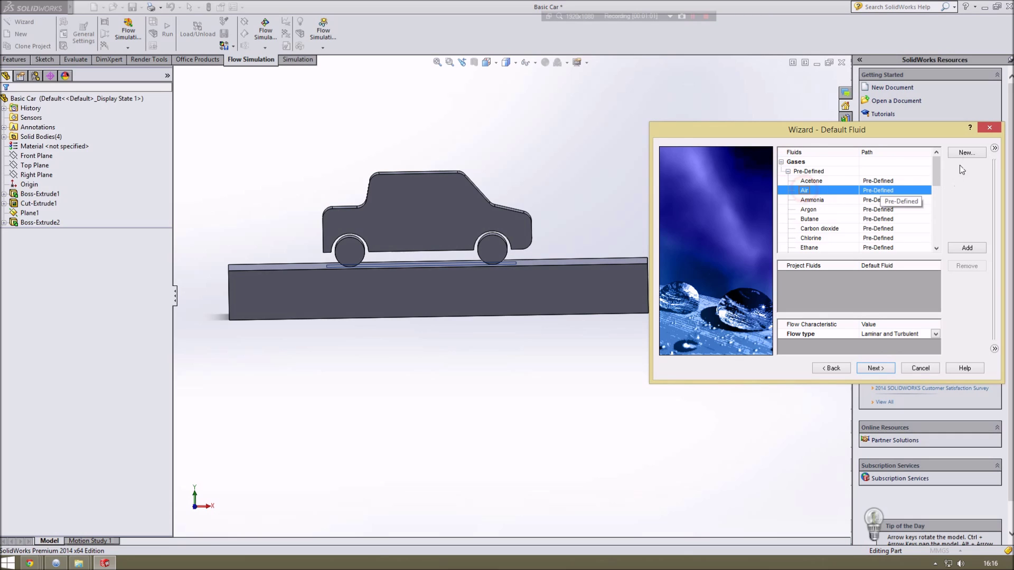
pyautogui.click(974, 248)
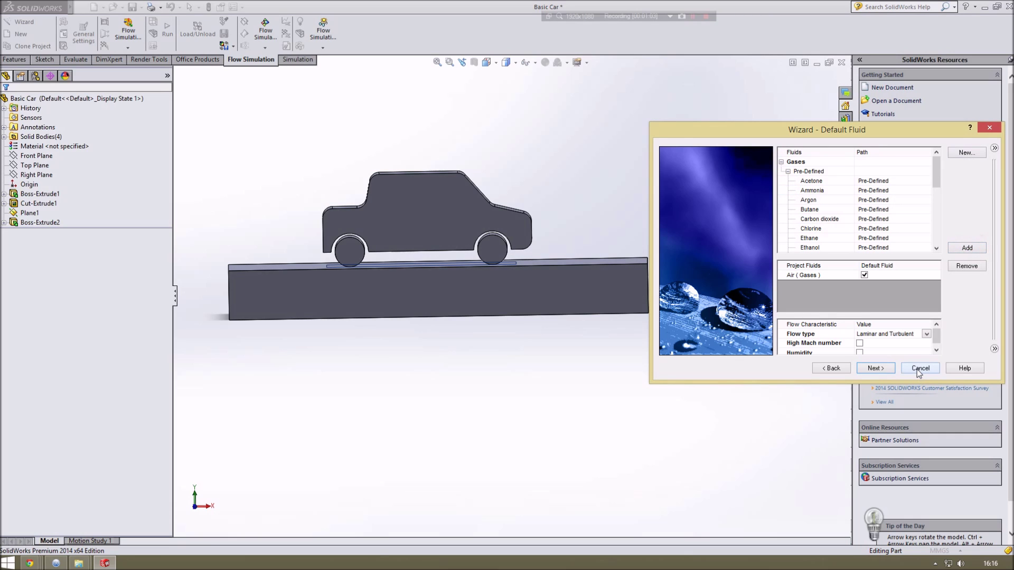
pyautogui.click(881, 369)
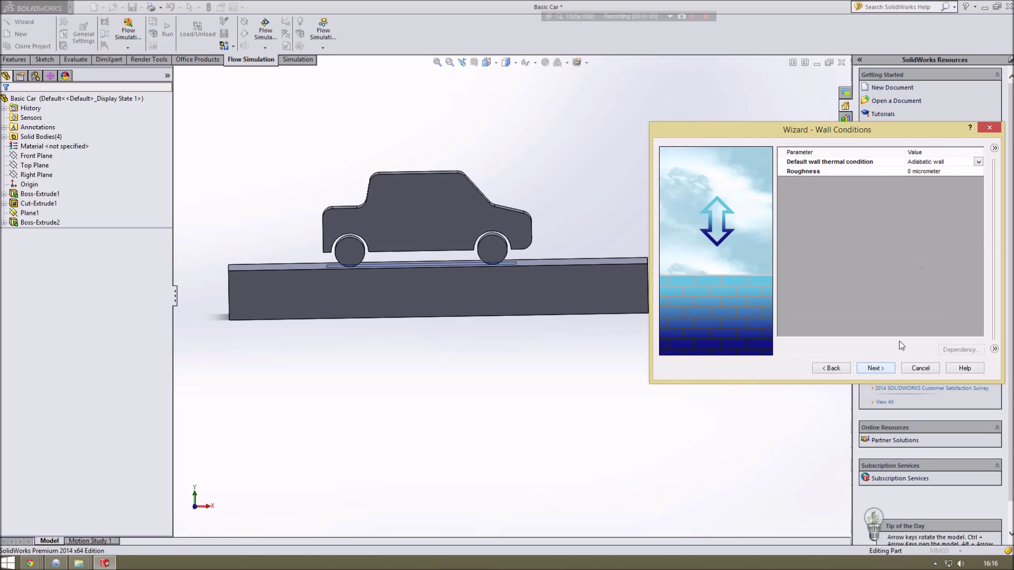
pyautogui.click(879, 368)
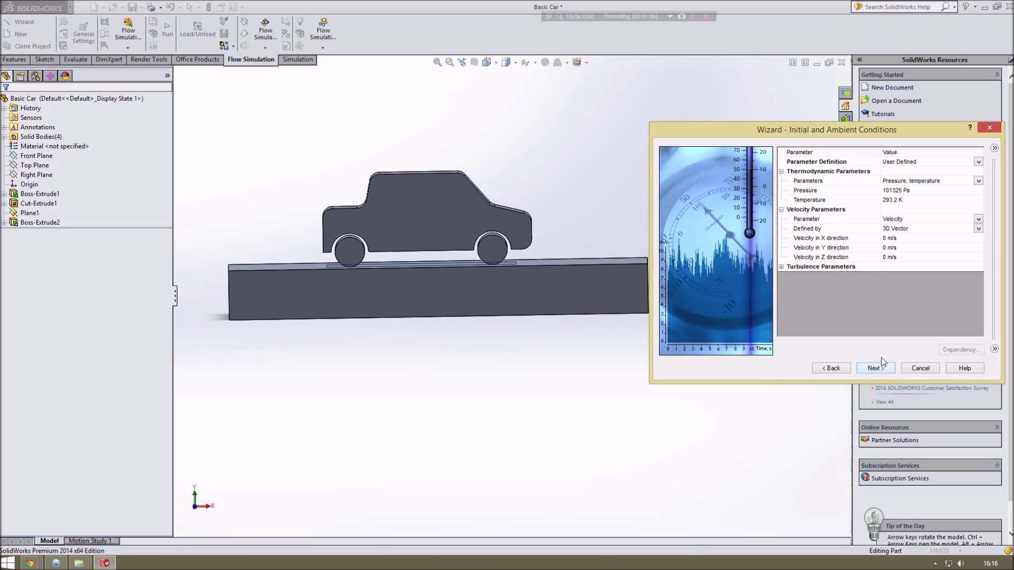
# Set the ambient velocity in the X direction to -3 m/s and finish the wizard with a higher result resolution
pyautogui.click(893, 238)
pyautogui.press('BackSpace')
pyautogui.write('-3')
pyautogui.click(876, 368)
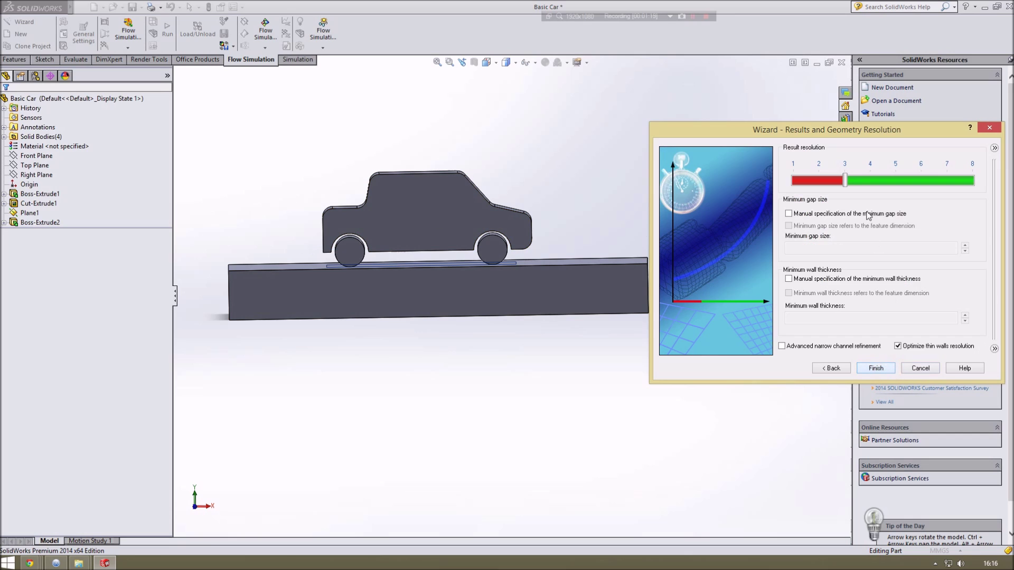
pyautogui.click(879, 180)
pyautogui.click(876, 369)
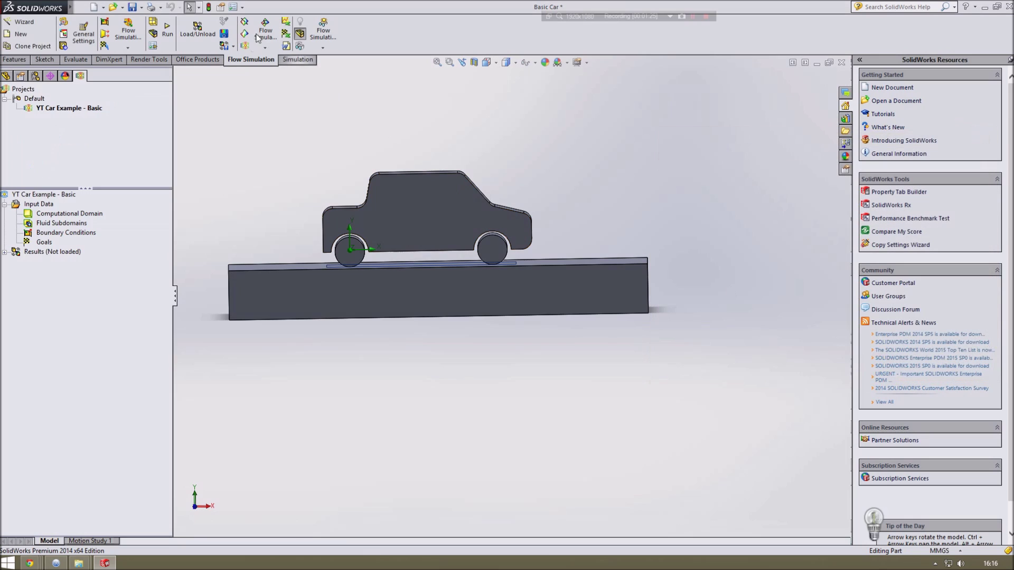
# Shrink the computational domain along X to just beyond the car's front and rear, with X min at about -0.107 m
pyautogui.click(69, 214)
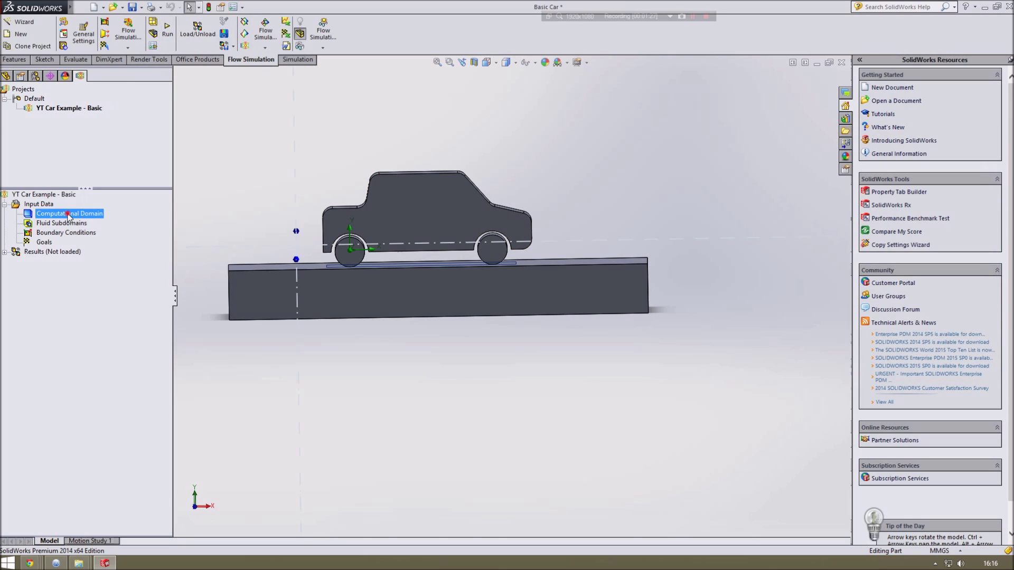
pyautogui.click(637, 209)
pyautogui.press('Return')
pyautogui.hotkey('ctrl', '7')
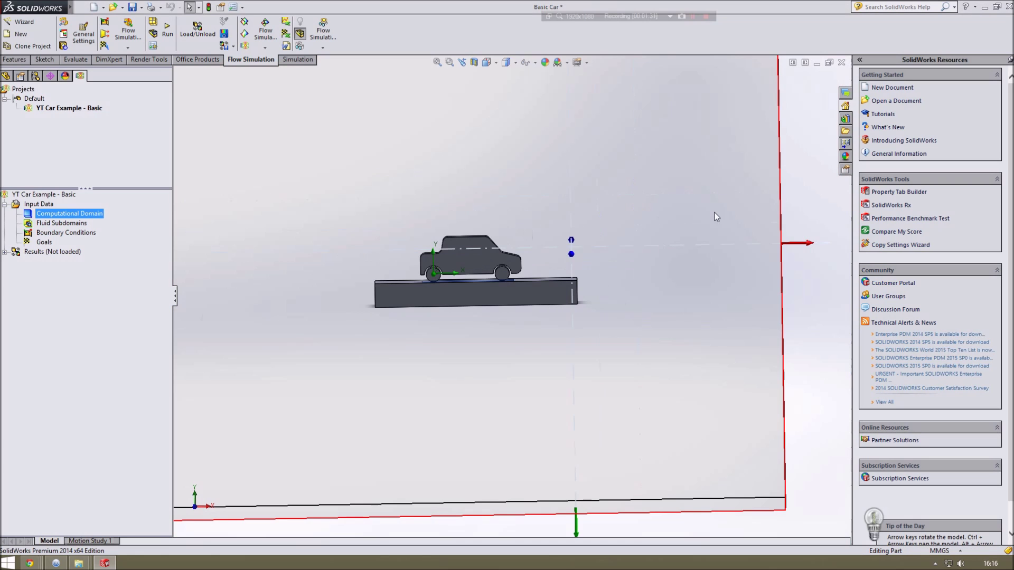
pyautogui.moveTo(592, 197); pyautogui.dragTo(688, 179, button='middle')
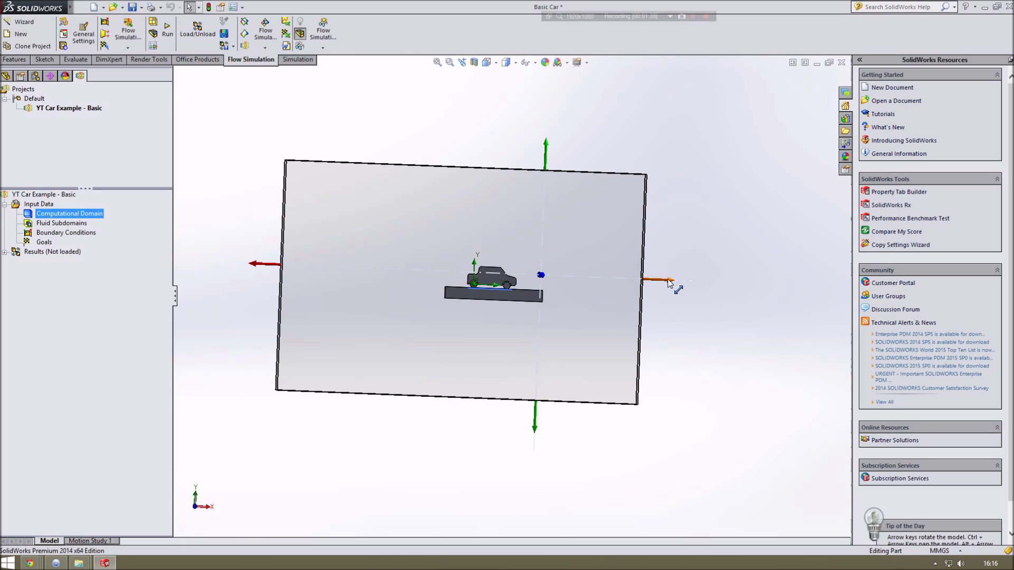
pyautogui.moveTo(667, 280); pyautogui.dragTo(566, 280)
pyautogui.moveTo(256, 270); pyautogui.dragTo(450, 274)
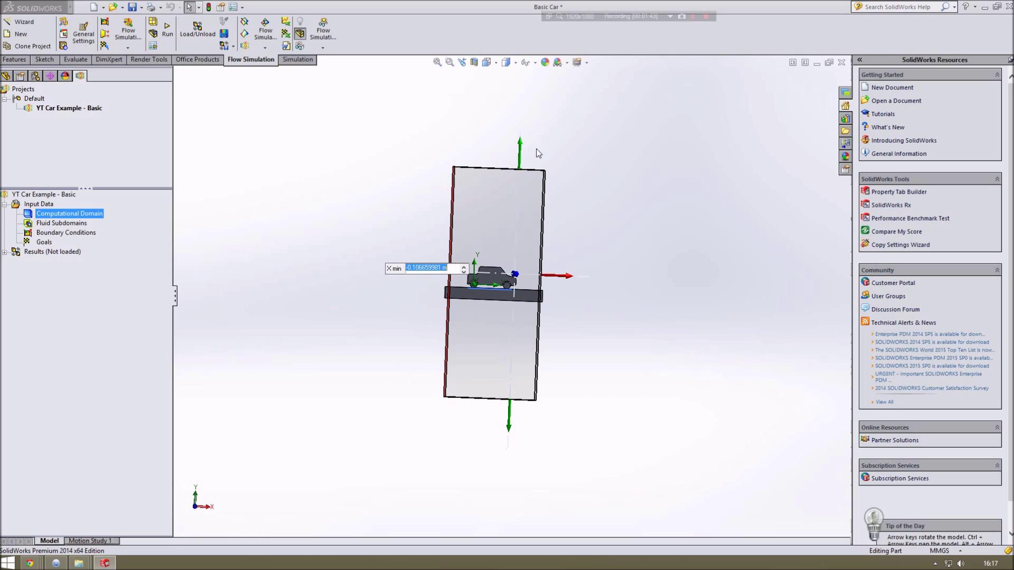
# Reduce the computational domain's height to a Y max of about 0.163 m, with its lower boundary just below the base block's upper face
pyautogui.moveTo(520, 143); pyautogui.dragTo(517, 232)
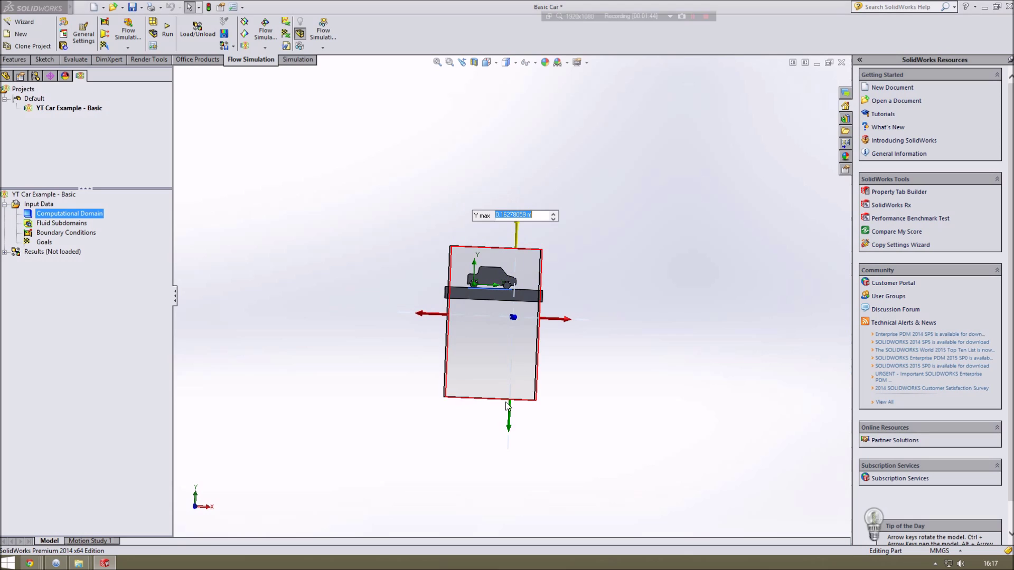
pyautogui.moveTo(509, 422); pyautogui.dragTo(505, 320)
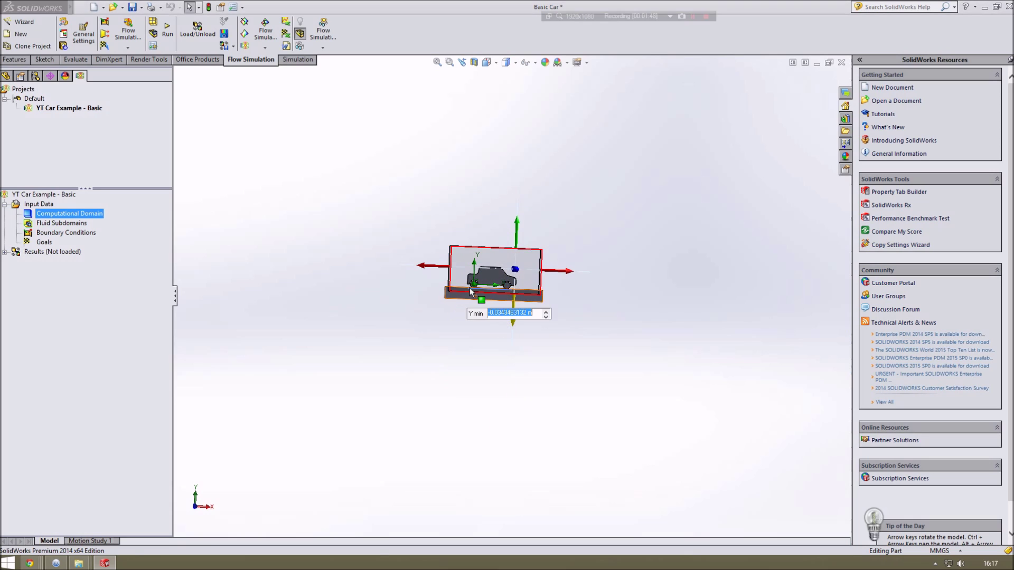
pyautogui.scroll(-8, 497, 301)
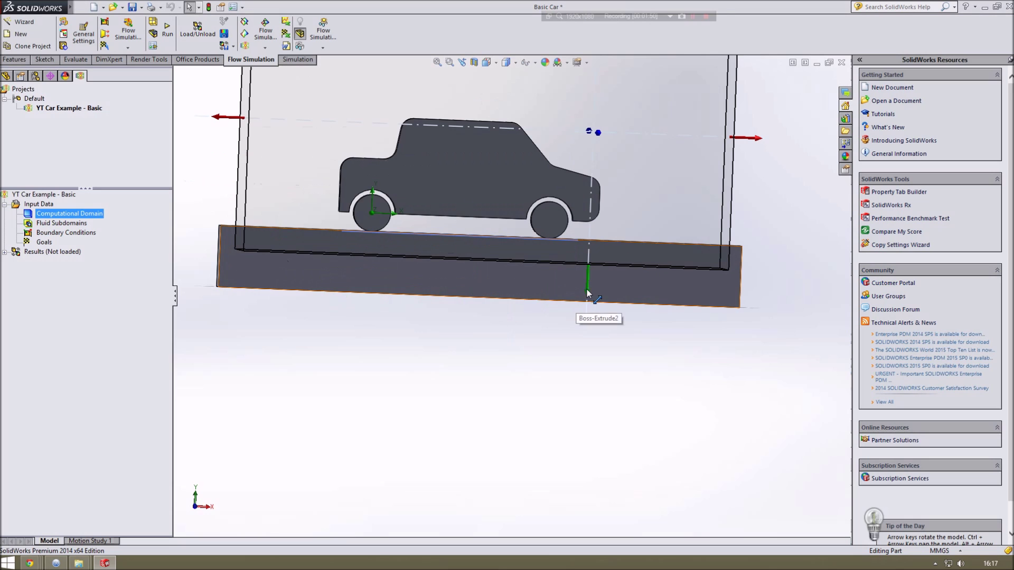
pyautogui.moveTo(587, 289); pyautogui.dragTo(594, 270)
pyautogui.click(758, 302)
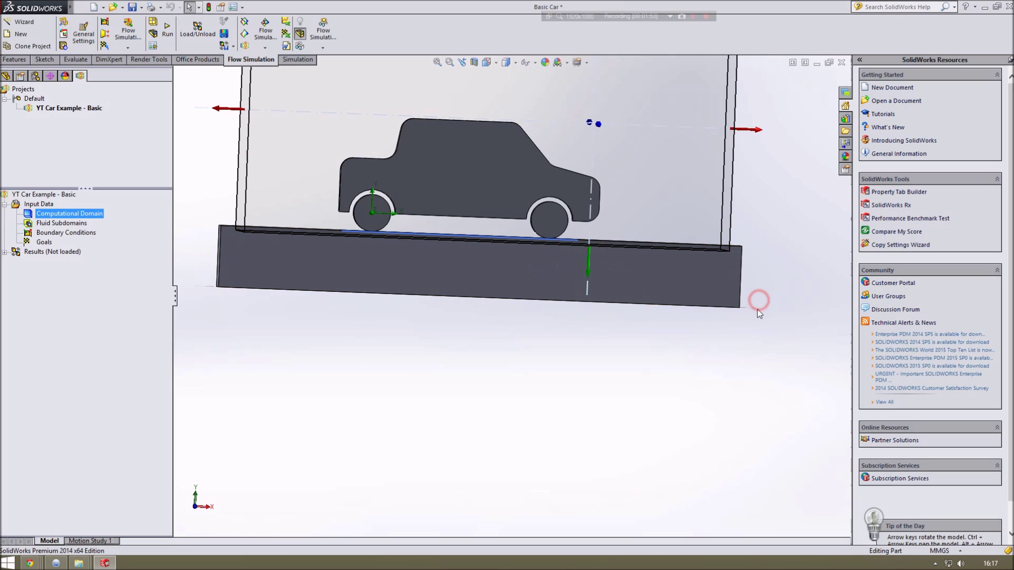
# Narrow the computational domain along Z on both sides, leaving a small margin around the car's width
pyautogui.press('f')
pyautogui.moveTo(731, 283); pyautogui.dragTo(786, 246, button='middle')
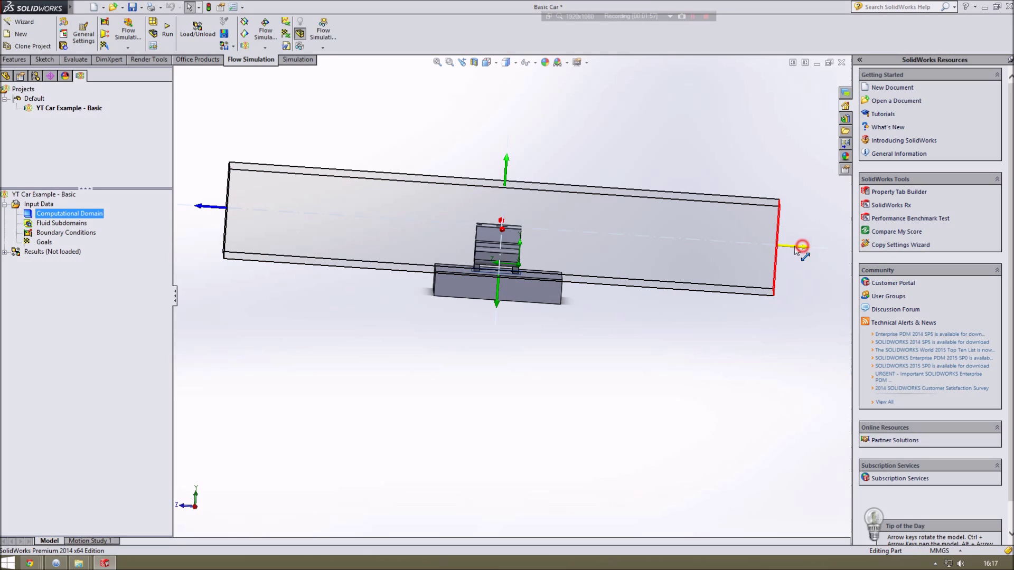
pyautogui.moveTo(803, 247); pyautogui.dragTo(541, 253)
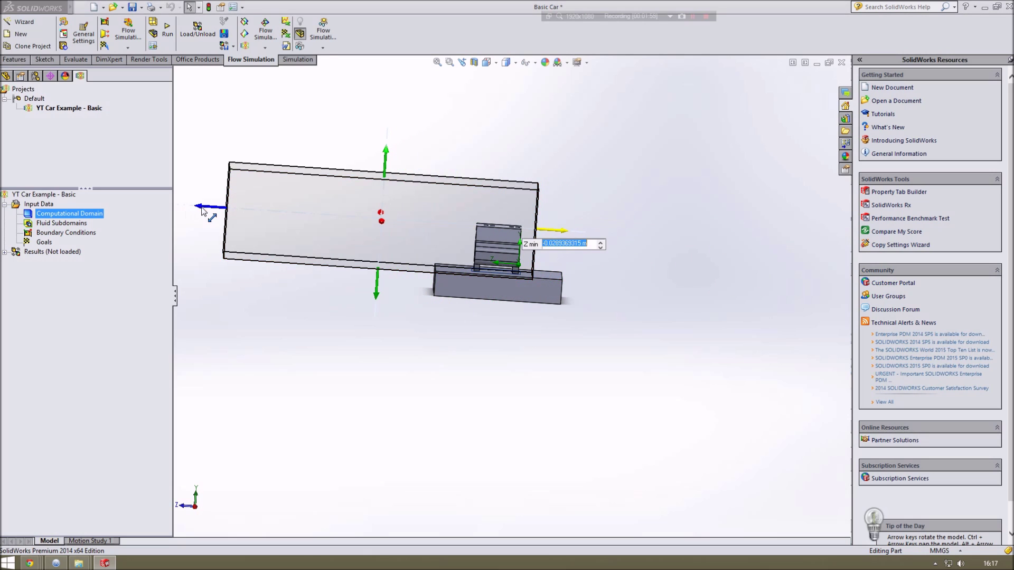
pyautogui.moveTo(207, 207); pyautogui.dragTo(435, 233)
pyautogui.moveTo(560, 229); pyautogui.dragTo(570, 229)
pyautogui.moveTo(678, 252); pyautogui.dragTo(338, 161, button='middle')
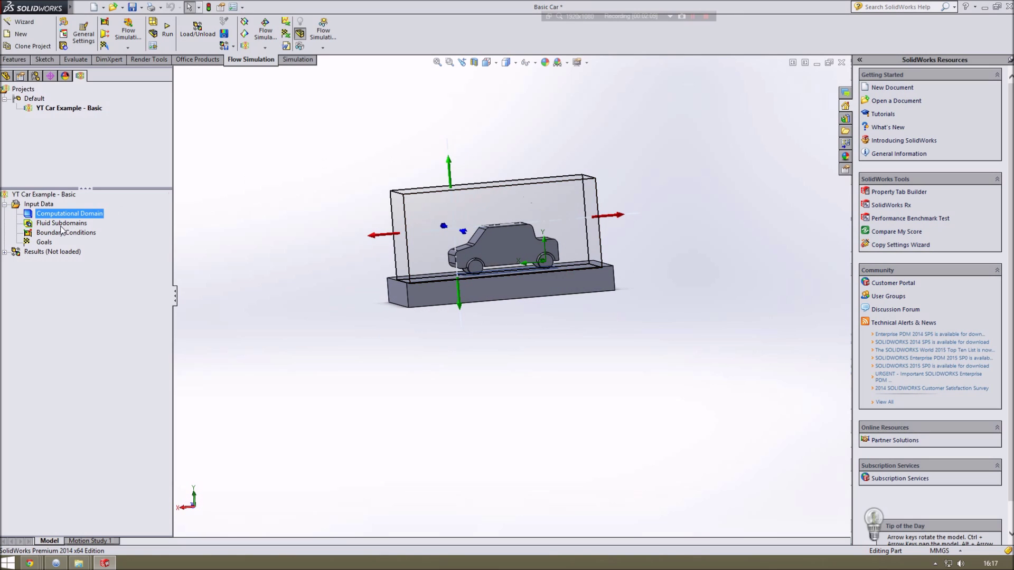
# Insert global goals for Normal Force (X) and Normal Force (Y) in the flow project
pyautogui.rightClick(45, 244)
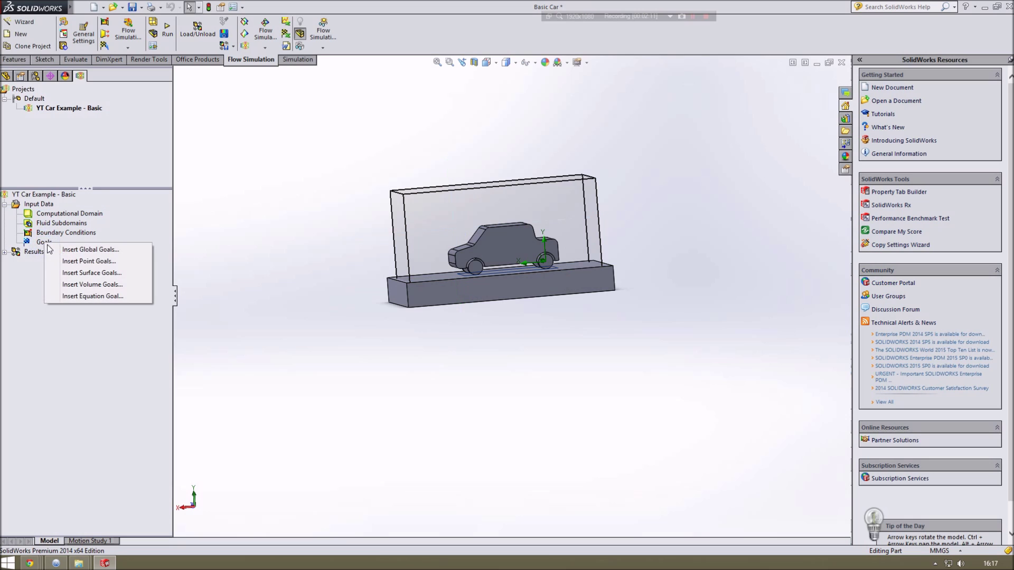
pyautogui.click(79, 260)
pyautogui.moveTo(159, 219); pyautogui.dragTo(149, 299)
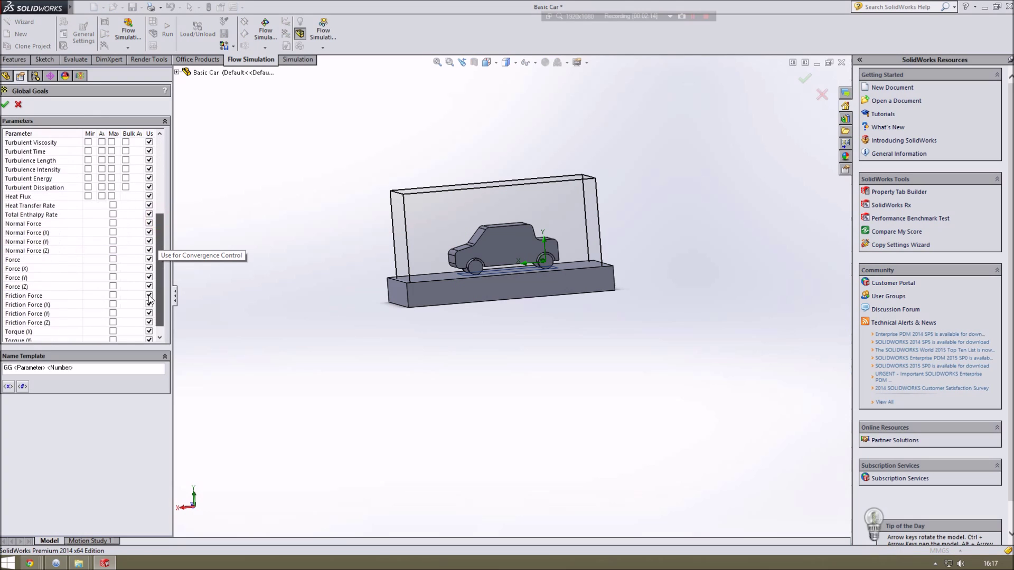
pyautogui.click(112, 233)
pyautogui.click(112, 241)
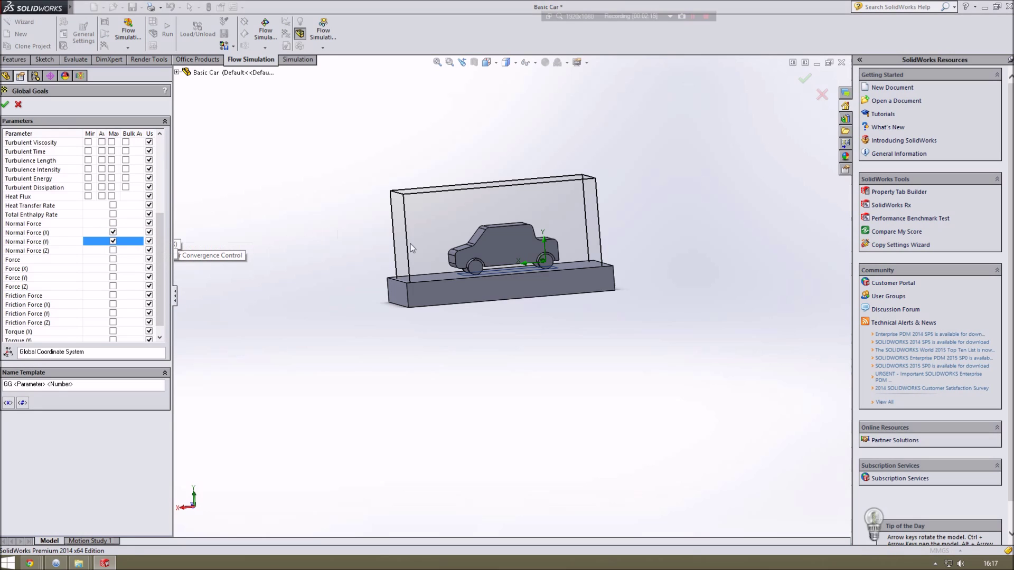
pyautogui.click(113, 242)
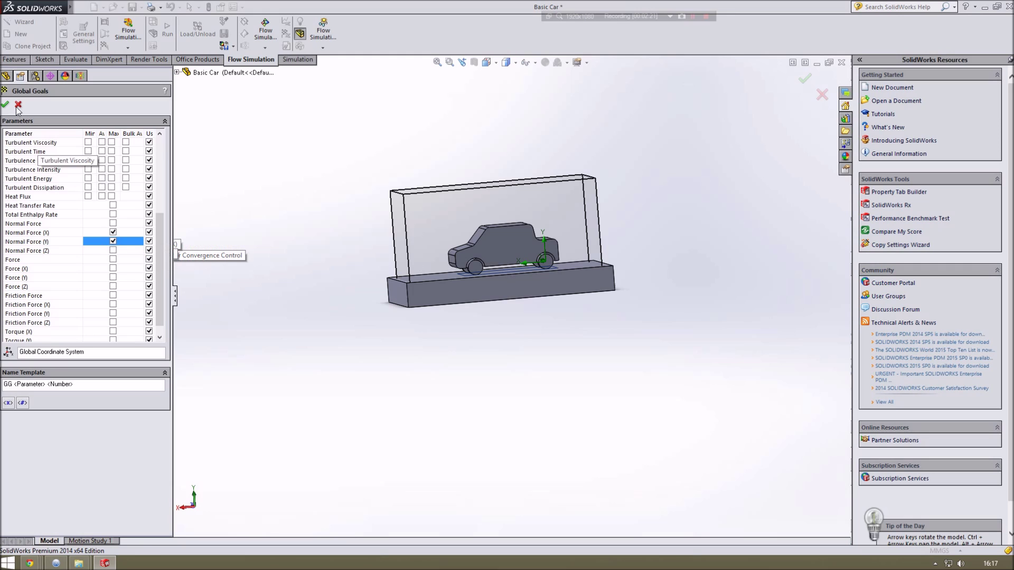
pyautogui.click(5, 104)
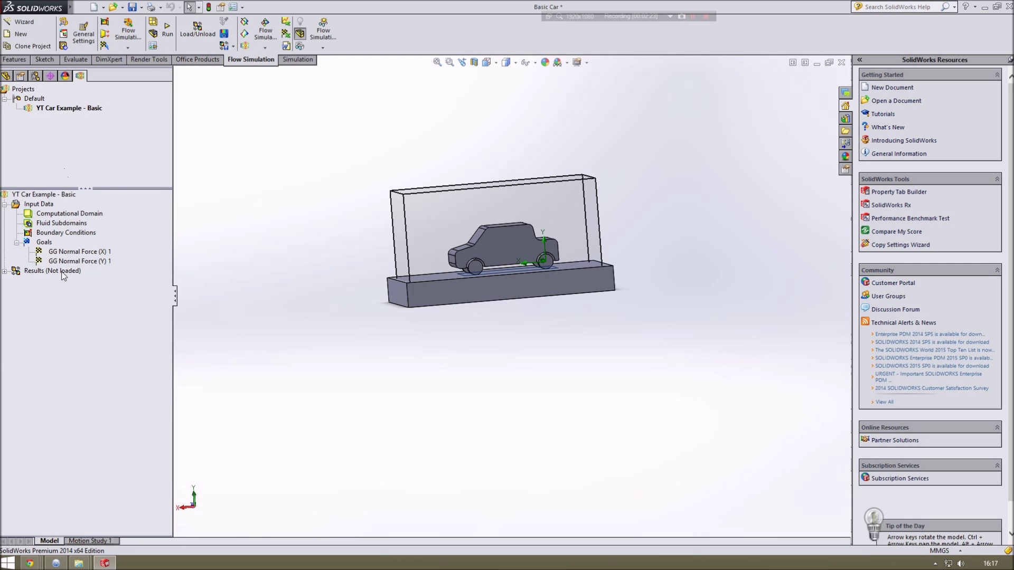
# Run a new calculation on this computer using 4 CPUs with results loaded on completion, and close the finished solver
pyautogui.click(168, 45)
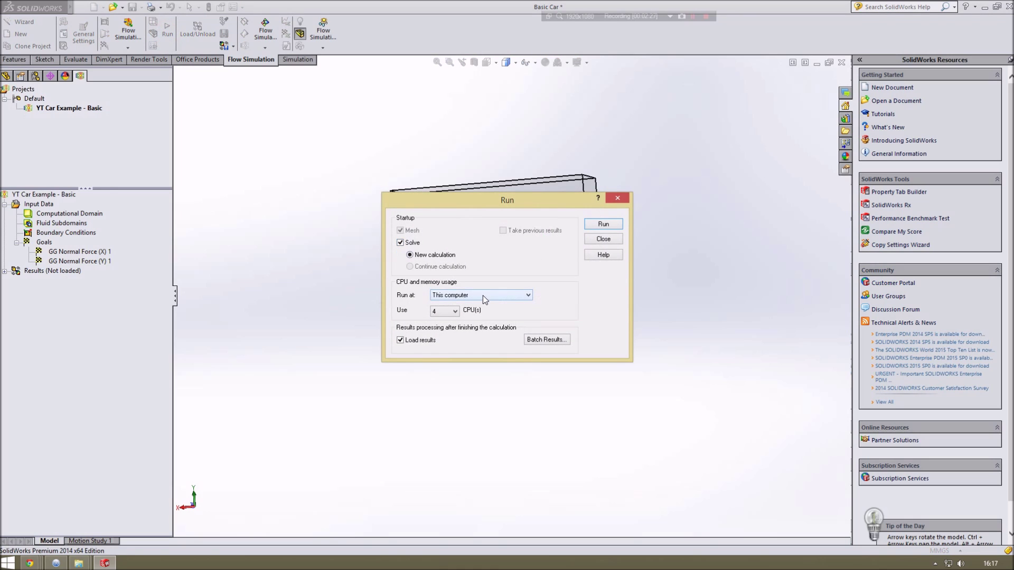
pyautogui.click(603, 224)
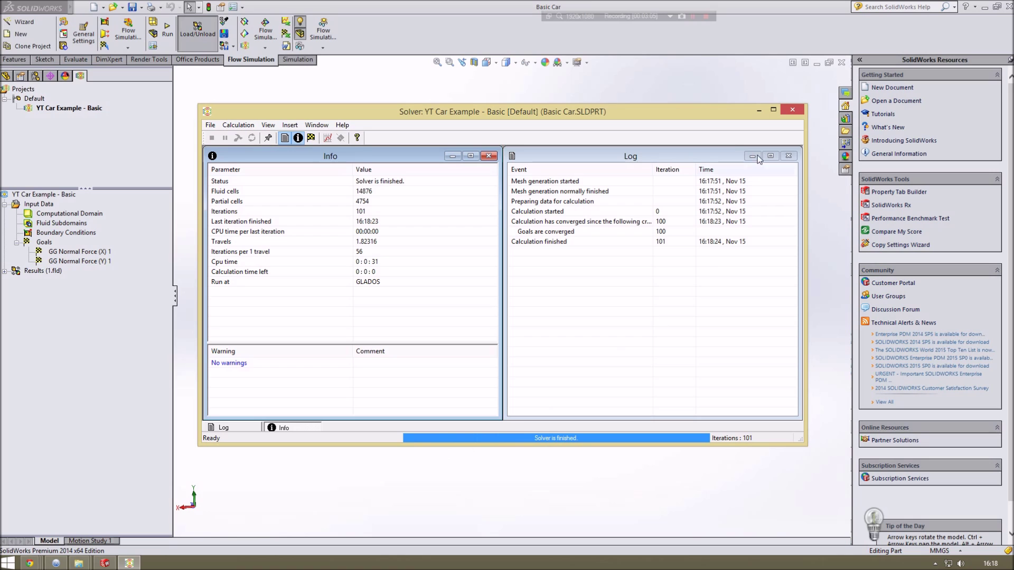
pyautogui.click(792, 110)
# Start a cut plot on the Front Plane, offset about 0.041 m to run through the middle of the car's width
pyautogui.moveTo(296, 361); pyautogui.dragTo(312, 345, button='middle')
pyautogui.click(4, 271)
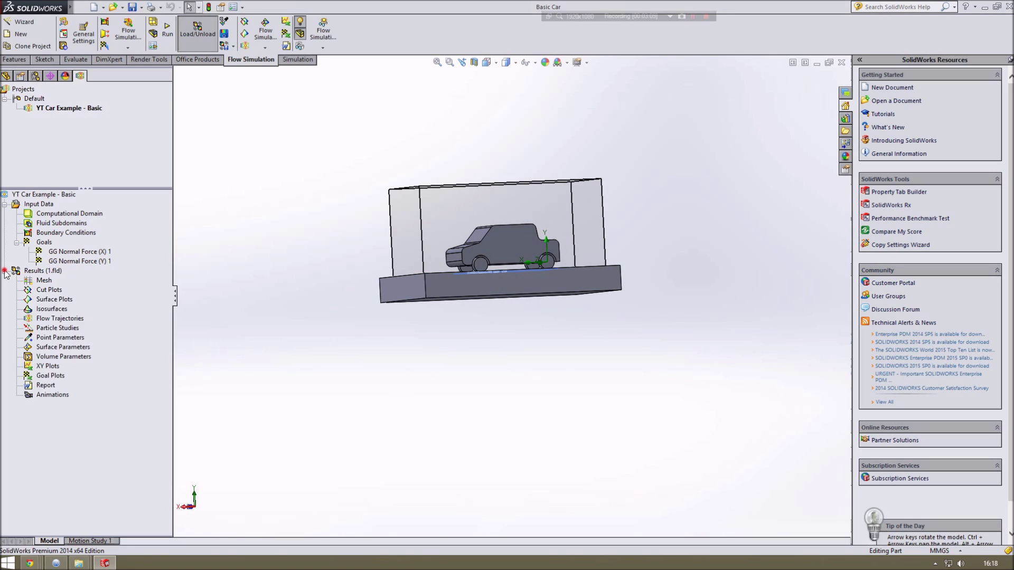
pyautogui.rightClick(52, 290)
pyautogui.click(66, 295)
pyautogui.moveTo(284, 287); pyautogui.dragTo(380, 323, button='middle')
pyautogui.moveTo(518, 238); pyautogui.dragTo(500, 231)
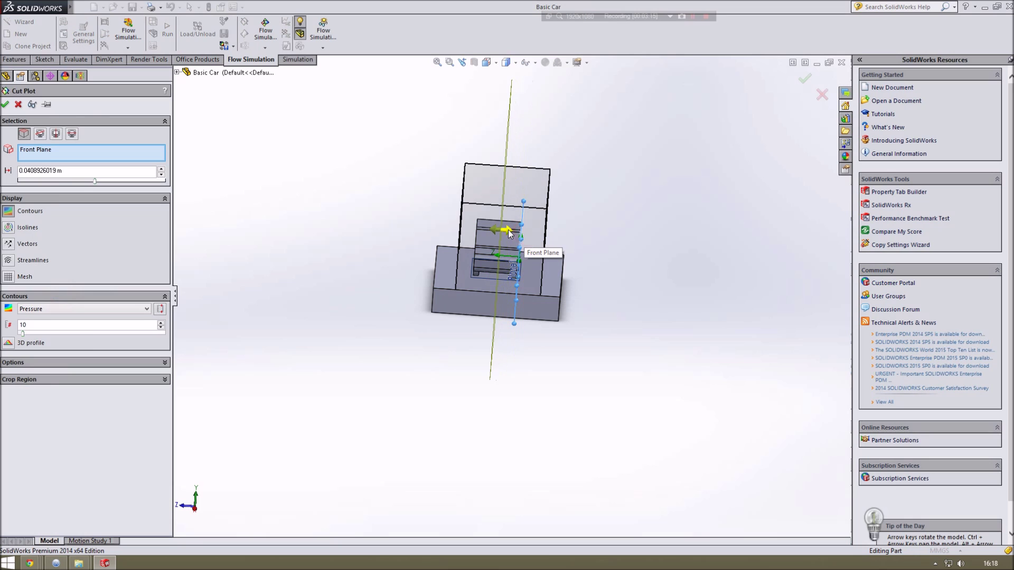
pyautogui.moveTo(623, 340); pyautogui.dragTo(475, 301, button='middle')
# Display the cut plot as pressure isolines instead of contours and create it
pyautogui.click(8, 228)
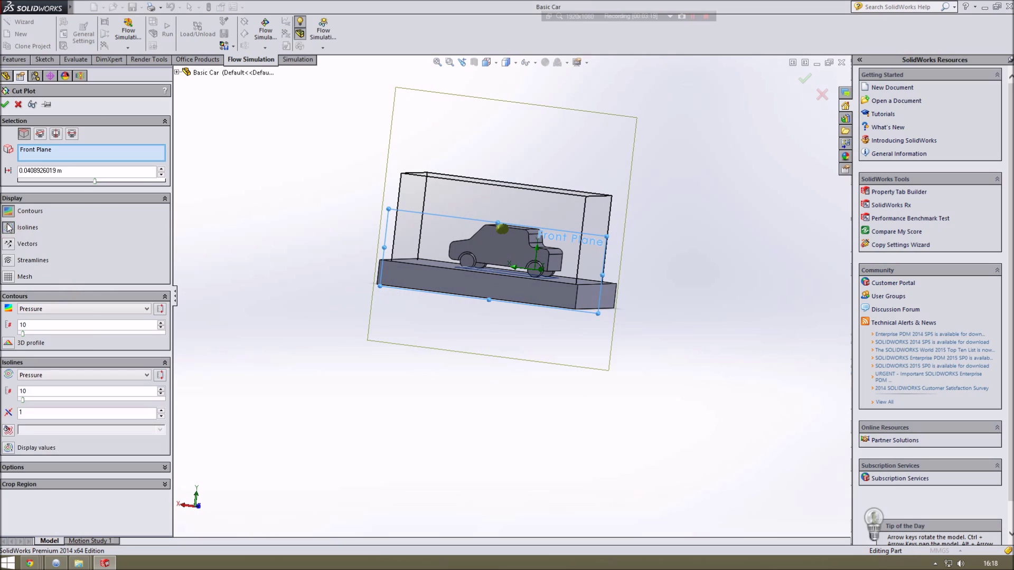
pyautogui.click(8, 211)
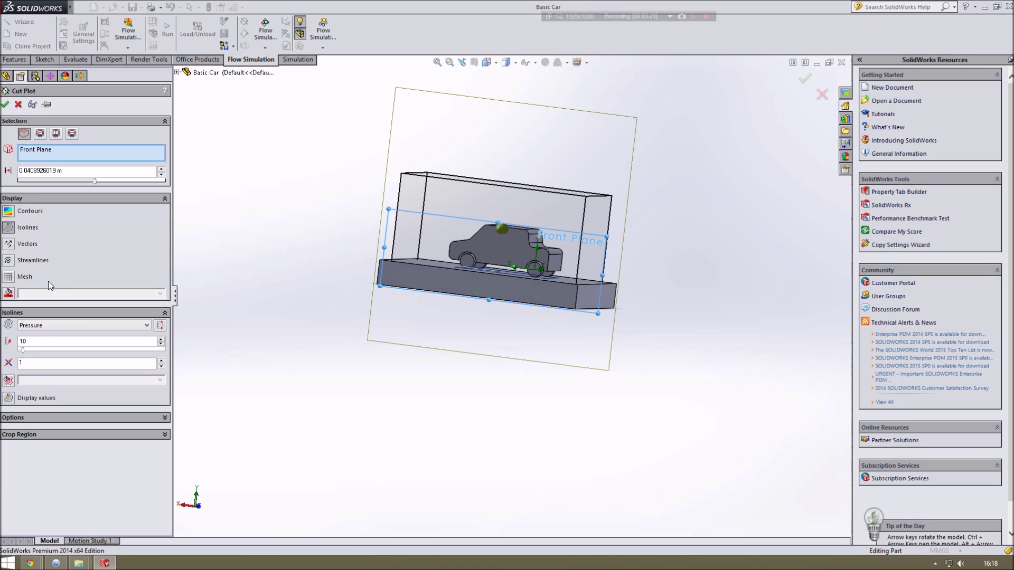
pyautogui.click(6, 104)
pyautogui.moveTo(299, 321); pyautogui.dragTo(560, 221, button='middle')
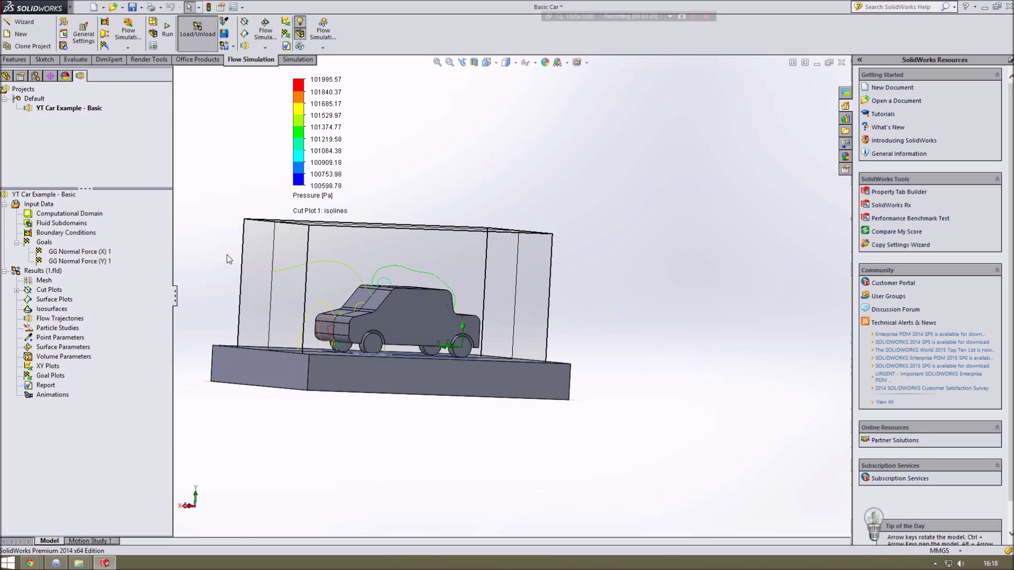
# Edit the cut plot's definition to show pressure contours instead of isolines
pyautogui.click(16, 290)
pyautogui.rightClick(58, 300)
pyautogui.click(78, 305)
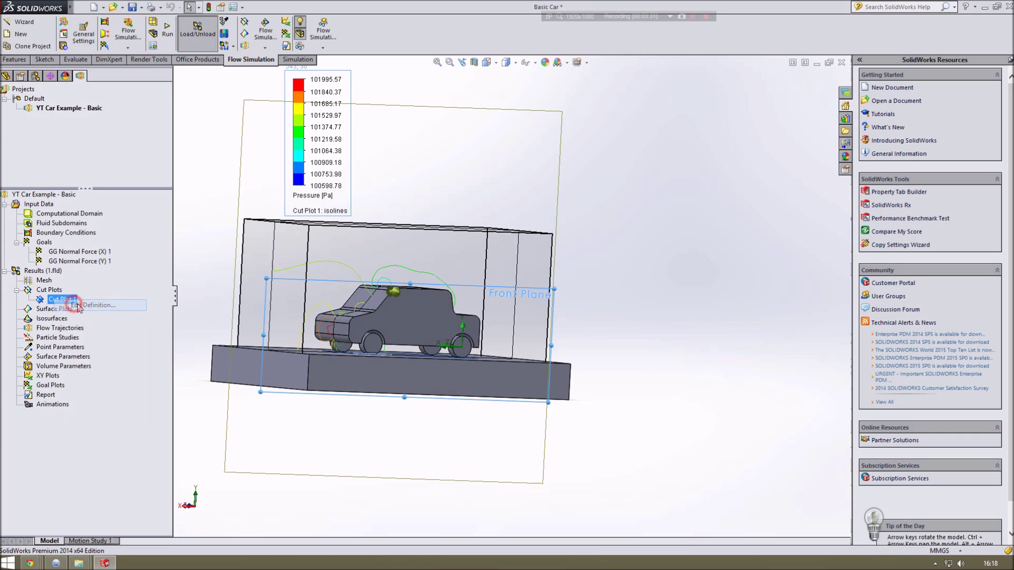
pyautogui.click(9, 211)
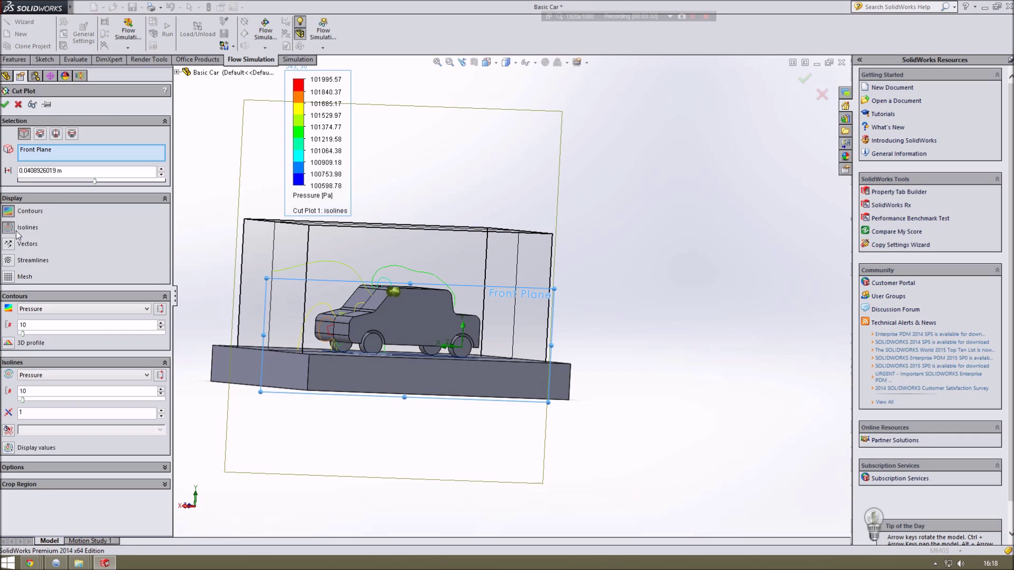
pyautogui.click(17, 230)
pyautogui.click(5, 105)
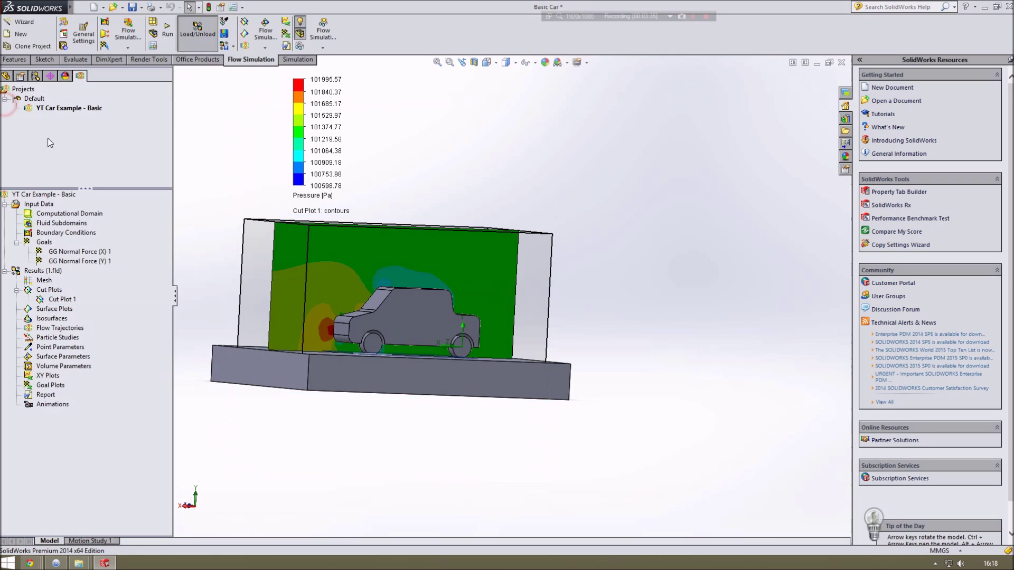
# Inspect the pressure contours around the car from the side and hide the cut plot
pyautogui.moveTo(598, 399); pyautogui.dragTo(553, 398, button='middle')
pyautogui.scroll(-5, 436, 343)
pyautogui.moveTo(437, 343); pyautogui.dragTo(414, 362, button='middle')
pyautogui.scroll(3, 470, 372)
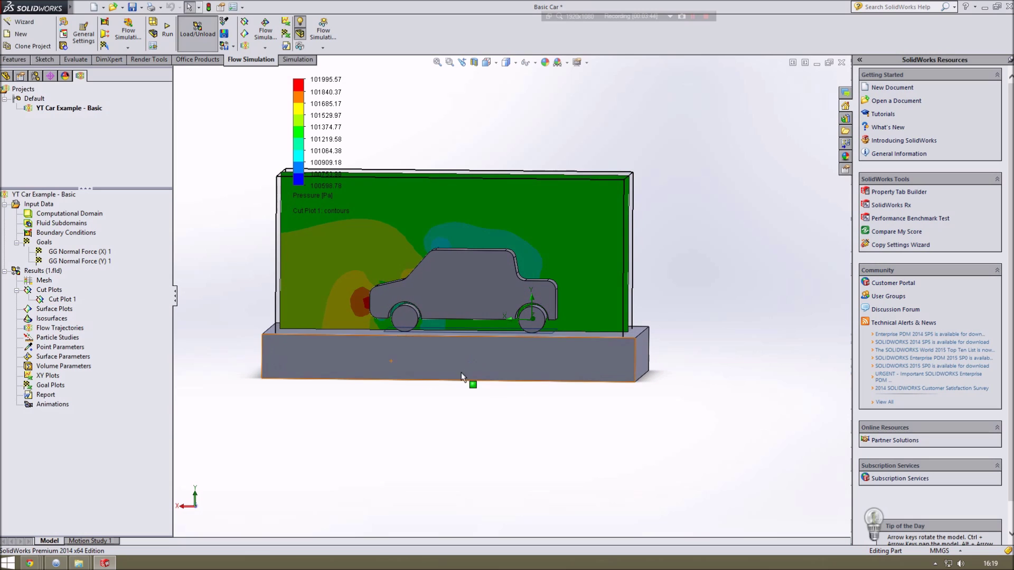
pyautogui.rightClick(72, 301)
pyautogui.click(95, 319)
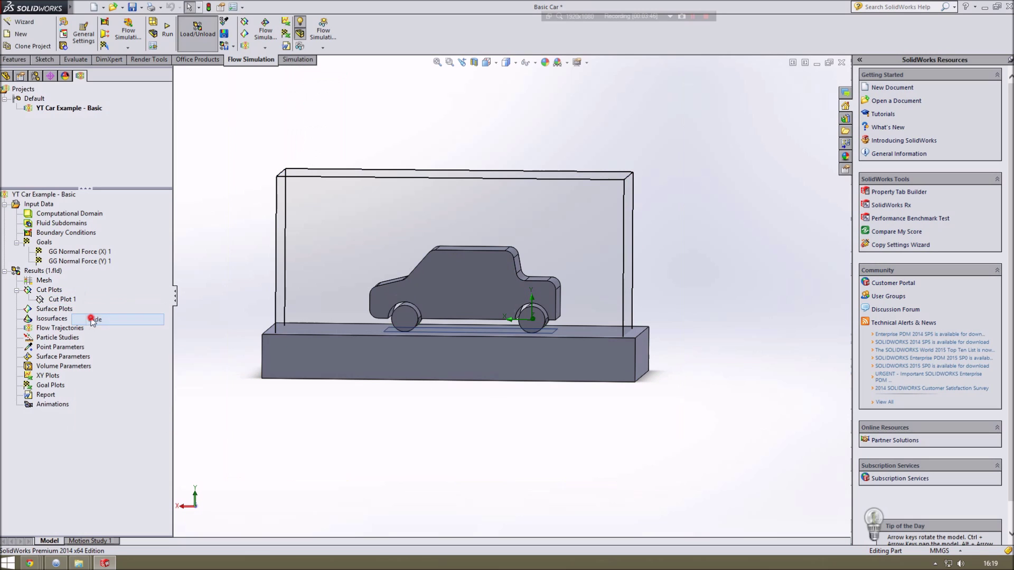
# Start a pressure surface plot and select the car's front, bonnet, windscreen and roof faces
pyautogui.rightClick(51, 310)
pyautogui.click(67, 318)
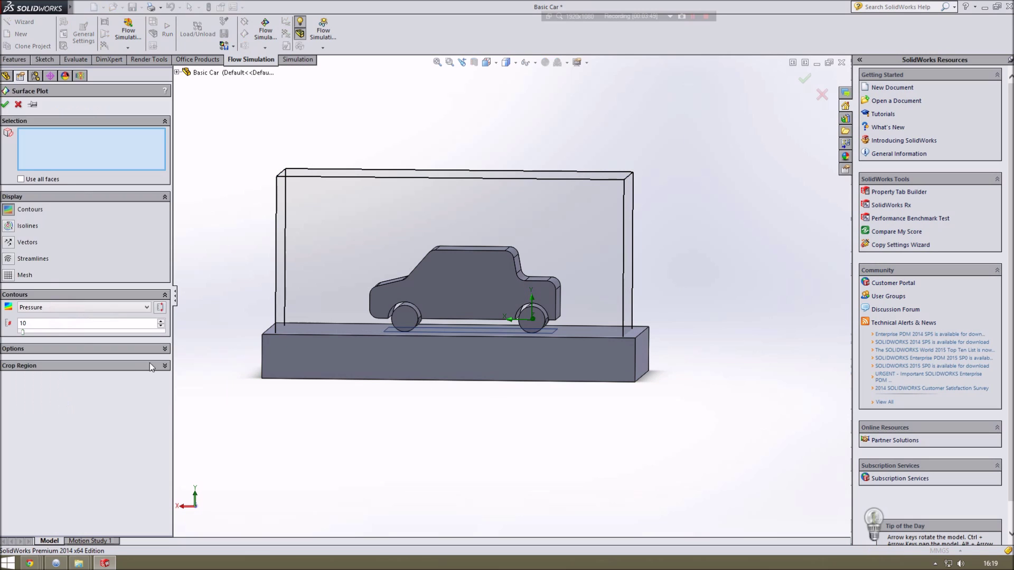
pyautogui.moveTo(256, 256); pyautogui.dragTo(414, 297, button='middle')
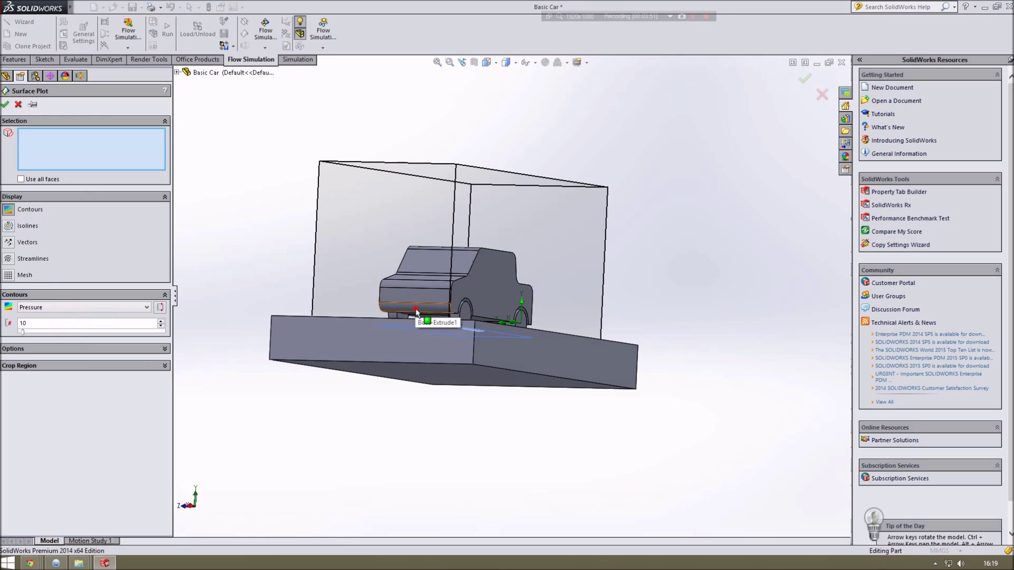
pyautogui.click(416, 310)
pyautogui.click(415, 297)
pyautogui.click(383, 286)
pyautogui.click(428, 280)
pyautogui.moveTo(428, 280)
pyautogui.mouseDown(button='middle')
pyautogui.moveTo(389, 317)
pyautogui.moveTo(429, 296)
pyautogui.mouseUp(button='middle')
pyautogui.click(432, 296)
pyautogui.click(438, 285)
pyautogui.click(448, 261)
pyautogui.moveTo(448, 262); pyautogui.dragTo(414, 246, button='middle')
# Add the car's rear faces, one body side face and that side's outer wheel faces to the surface plot selection
pyautogui.click(486, 240)
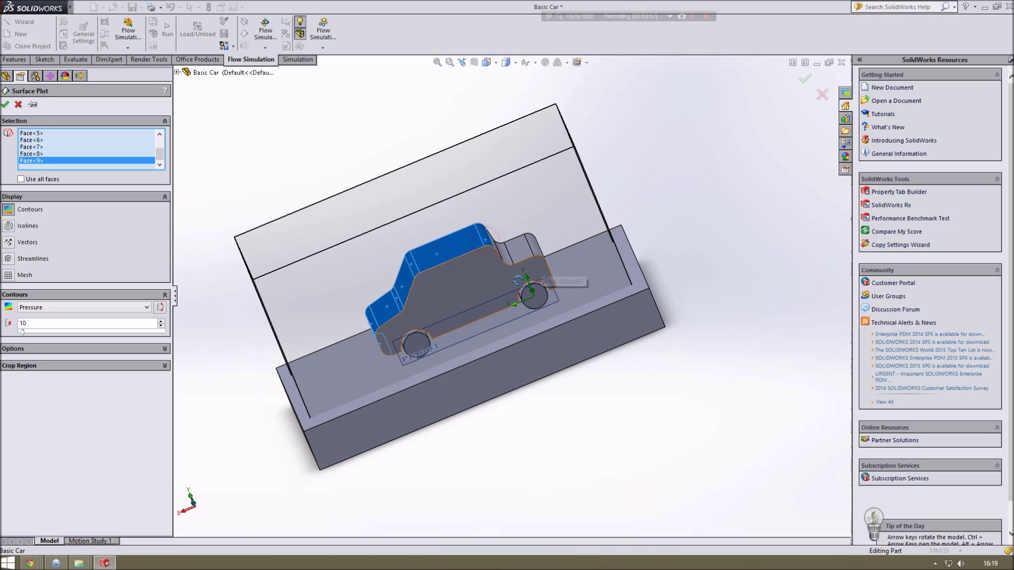
pyautogui.moveTo(486, 240); pyautogui.dragTo(464, 255, button='middle')
pyautogui.click(507, 264)
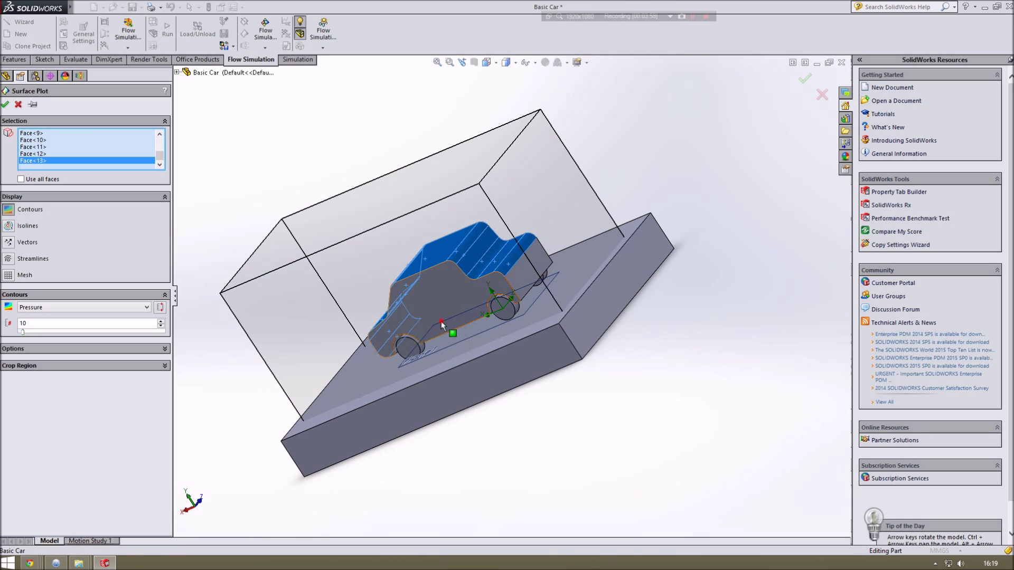
pyautogui.click(442, 321)
pyautogui.click(396, 341)
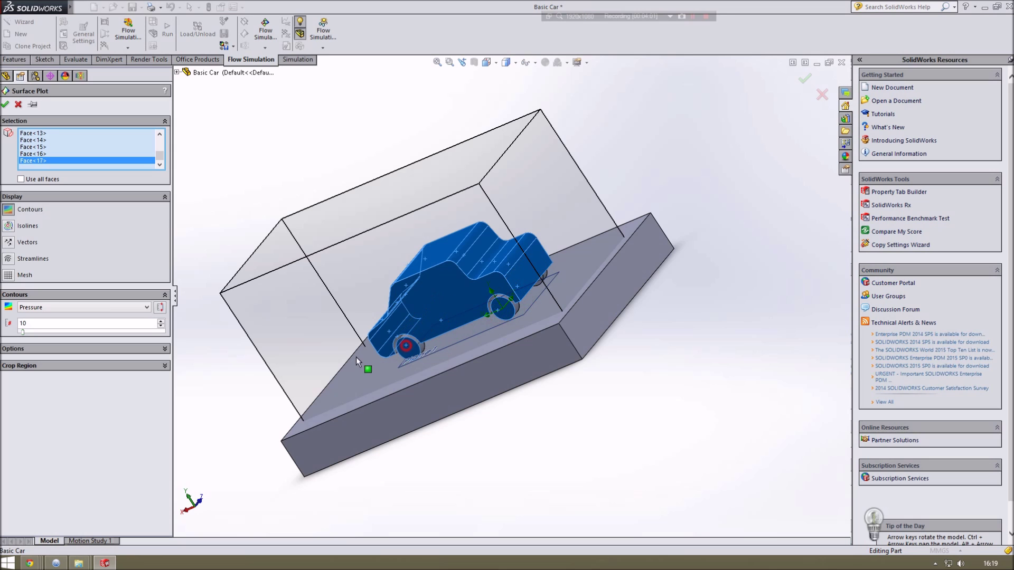
# Add the car's opposite body side and the base block's upper face to the surface plot selection
pyautogui.moveTo(356, 357); pyautogui.dragTo(415, 300, button='middle')
pyautogui.scroll(-3, 470, 324)
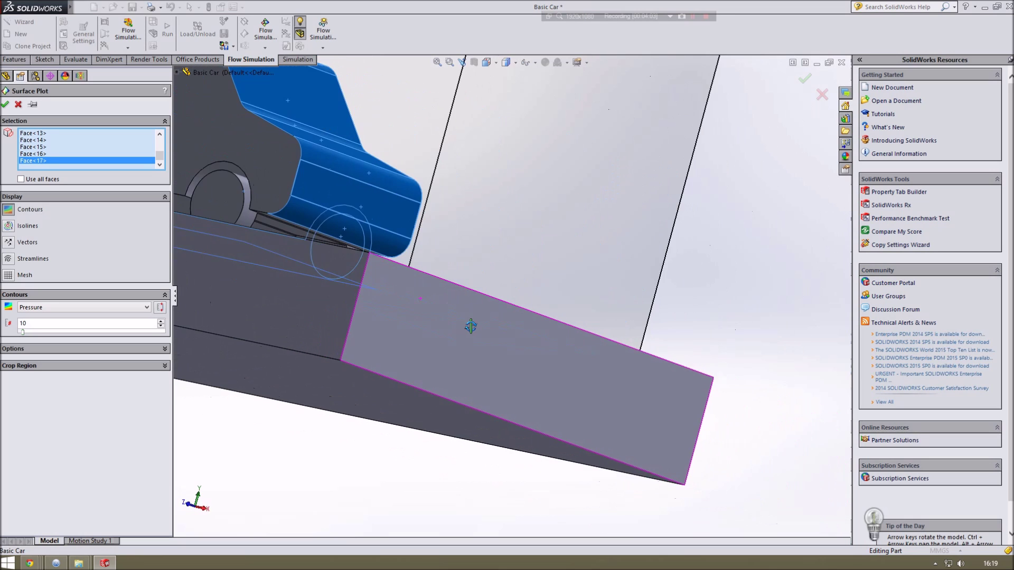
pyautogui.scroll(3, 219, 262)
pyautogui.scroll(-5, 534, 212)
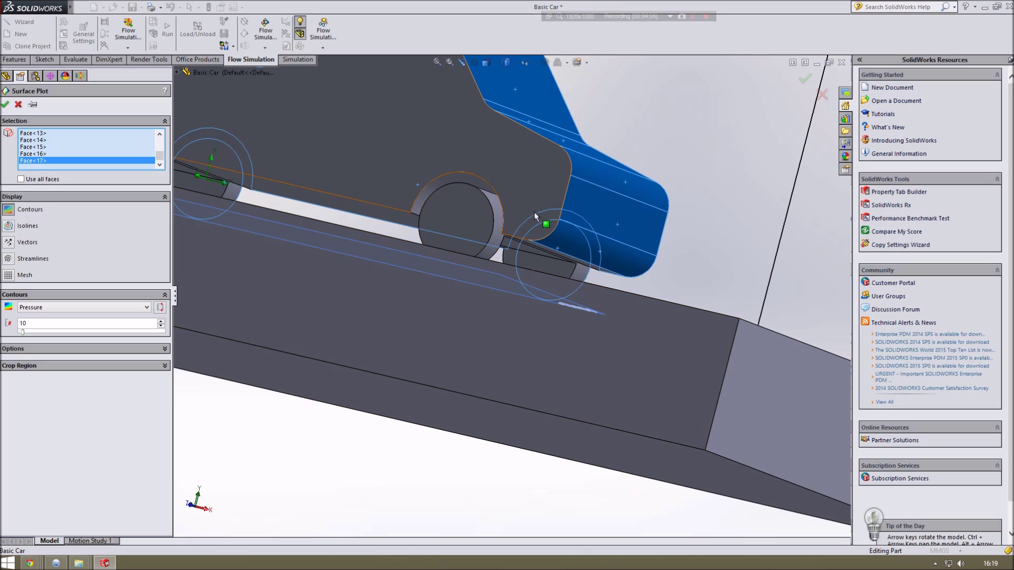
pyautogui.click(544, 252)
pyautogui.scroll(3, 543, 252)
pyautogui.moveTo(544, 253); pyautogui.dragTo(556, 276, button='middle')
pyautogui.click(407, 372)
# Add more wheel faces to the selection, create the pressure contour surface plot and view it around the car
pyautogui.scroll(3, 525, 340)
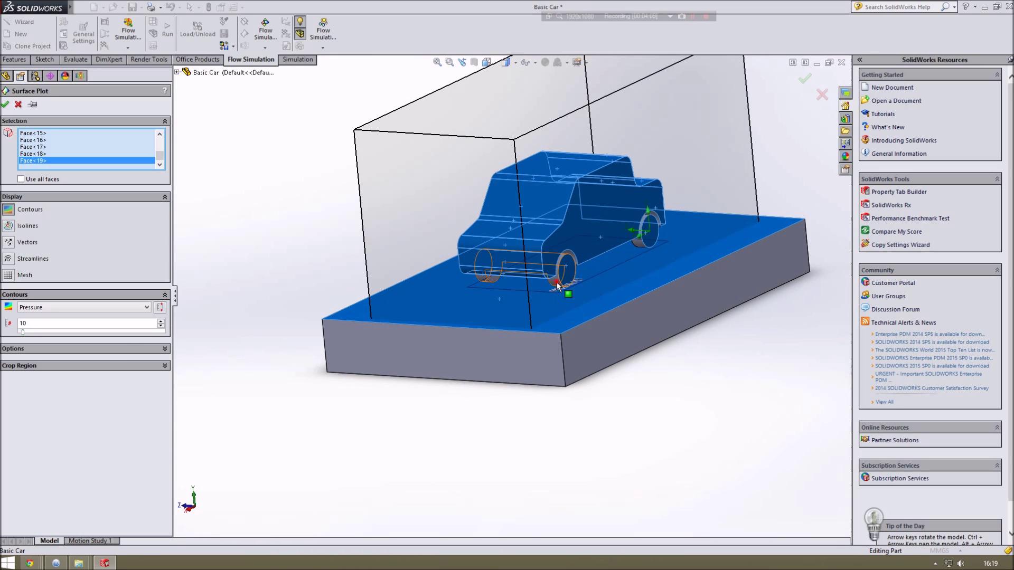
pyautogui.click(640, 244)
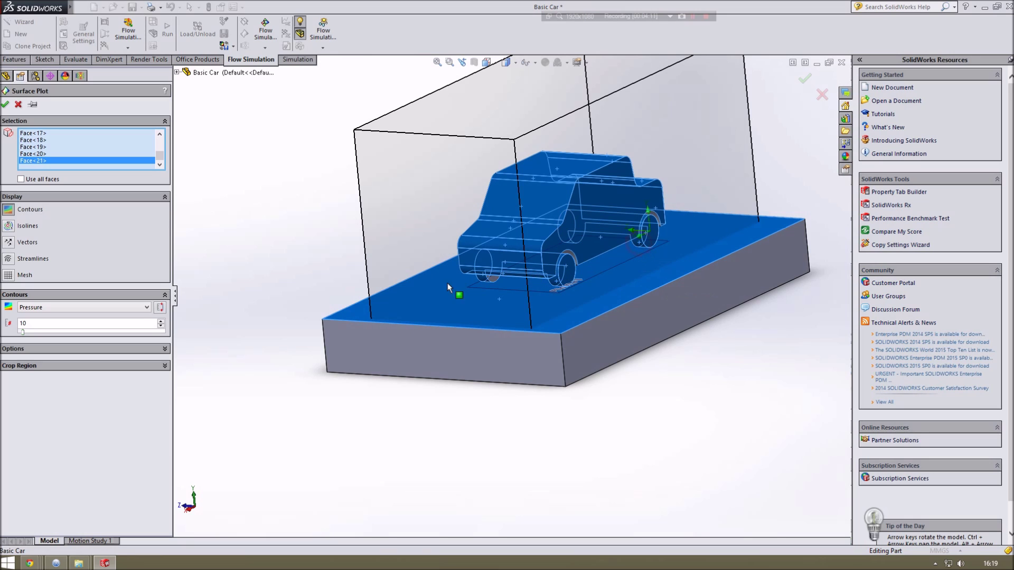
pyautogui.click(6, 104)
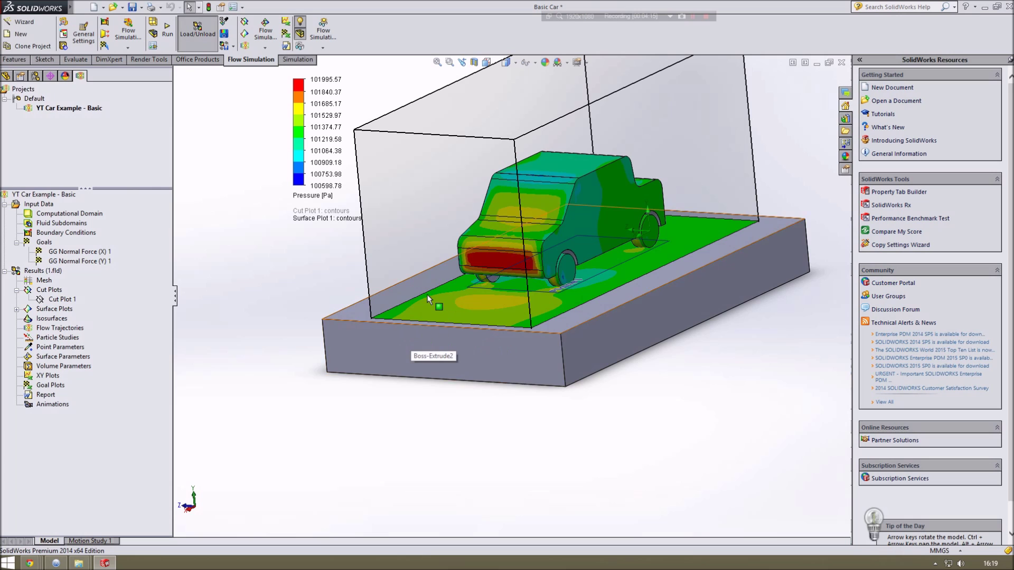
pyautogui.moveTo(427, 294); pyautogui.dragTo(388, 299, button='middle')
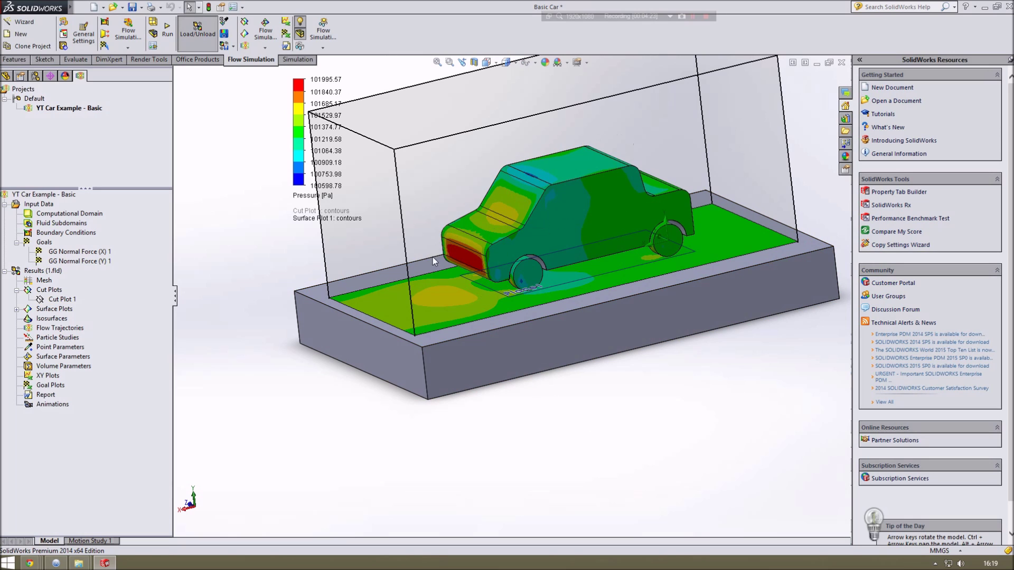
pyautogui.moveTo(748, 379); pyautogui.dragTo(648, 275, button='middle')
pyautogui.scroll(3, 375, 310)
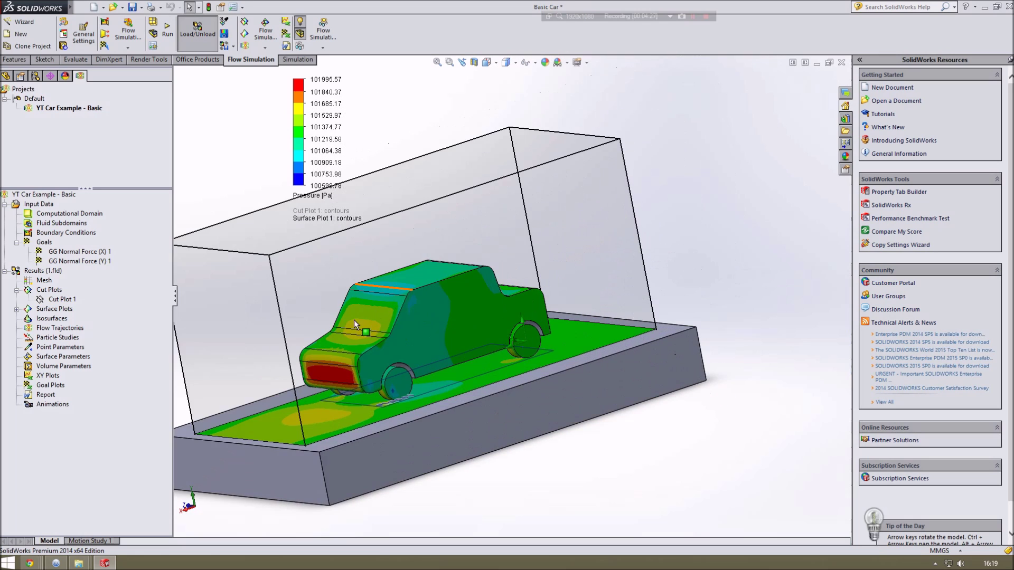
pyautogui.scroll(-2, 375, 309)
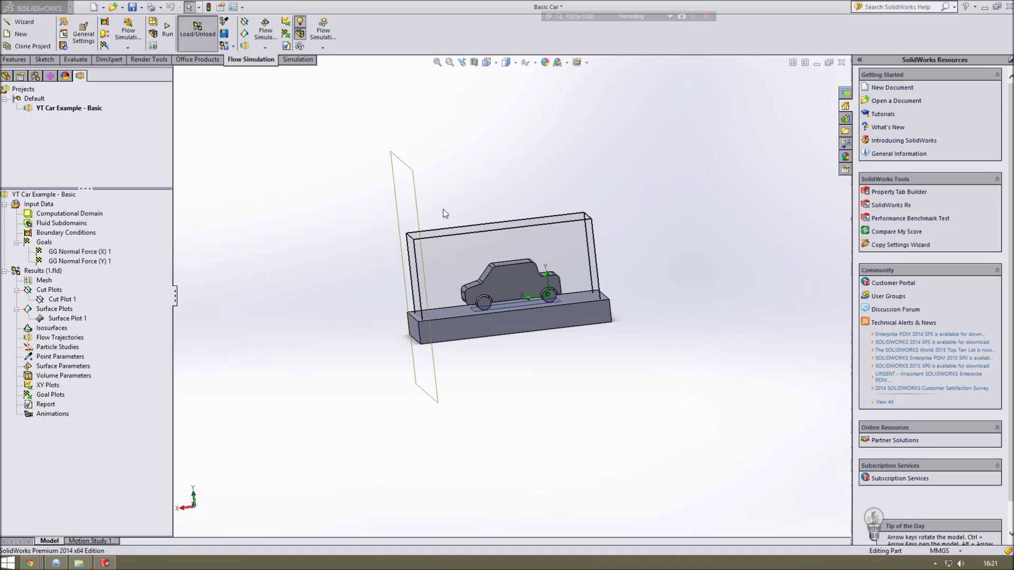
# Start flow trajectories from the Right Plane, offset about 0.288 m to the domain boundary ahead of the car
pyautogui.rightClick(52, 337)
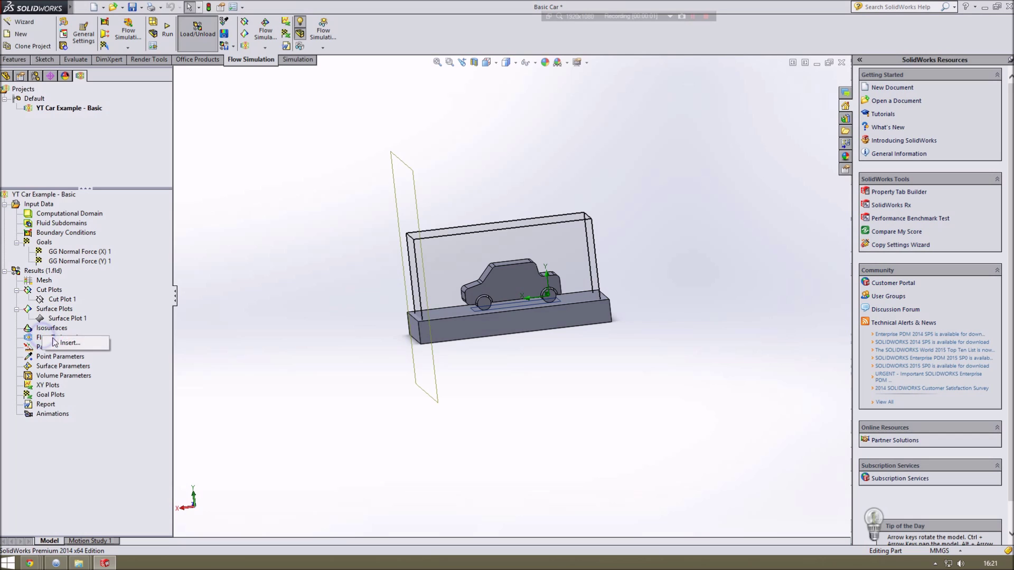
pyautogui.click(68, 346)
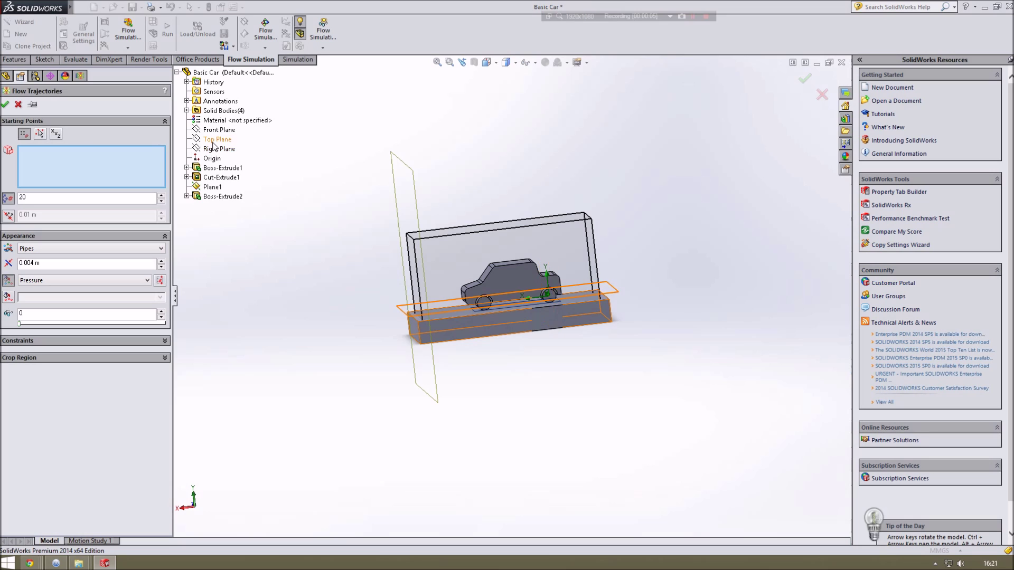
pyautogui.click(537, 264)
pyautogui.moveTo(555, 264); pyautogui.dragTo(420, 275)
pyautogui.moveTo(516, 190); pyautogui.dragTo(512, 184, button='middle')
# Set 200 trajectory points drawn as Lines with Arrows and coloured by Pressure, and create the flow trajectories
pyautogui.click(53, 232)
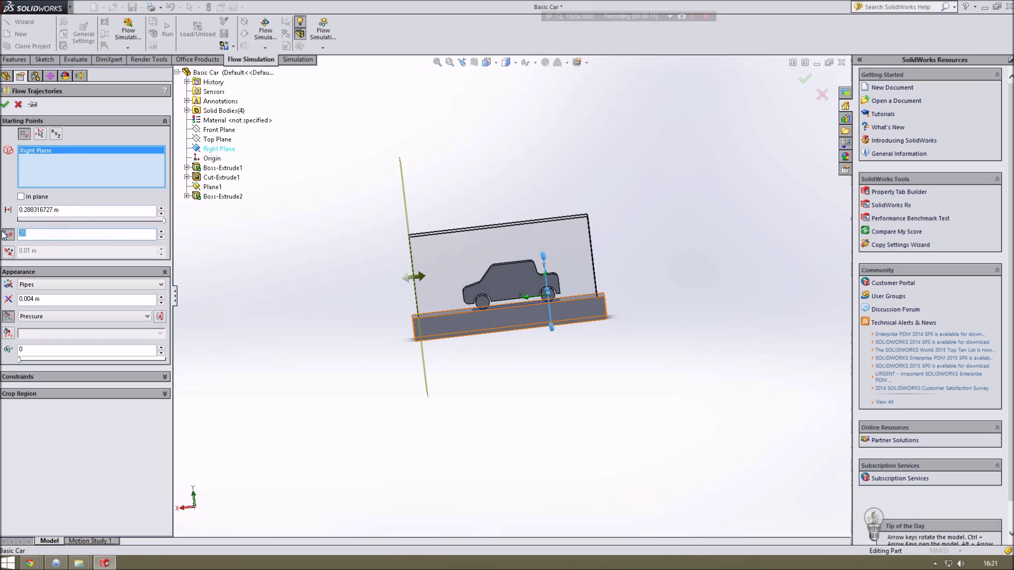
pyautogui.click(80, 292)
pyautogui.click(63, 305)
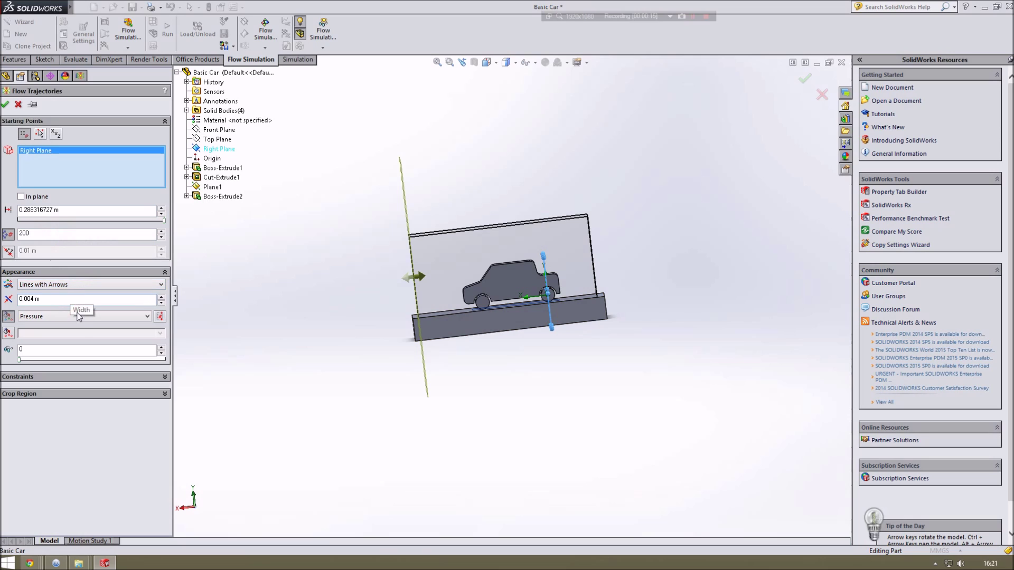
pyautogui.click(28, 318)
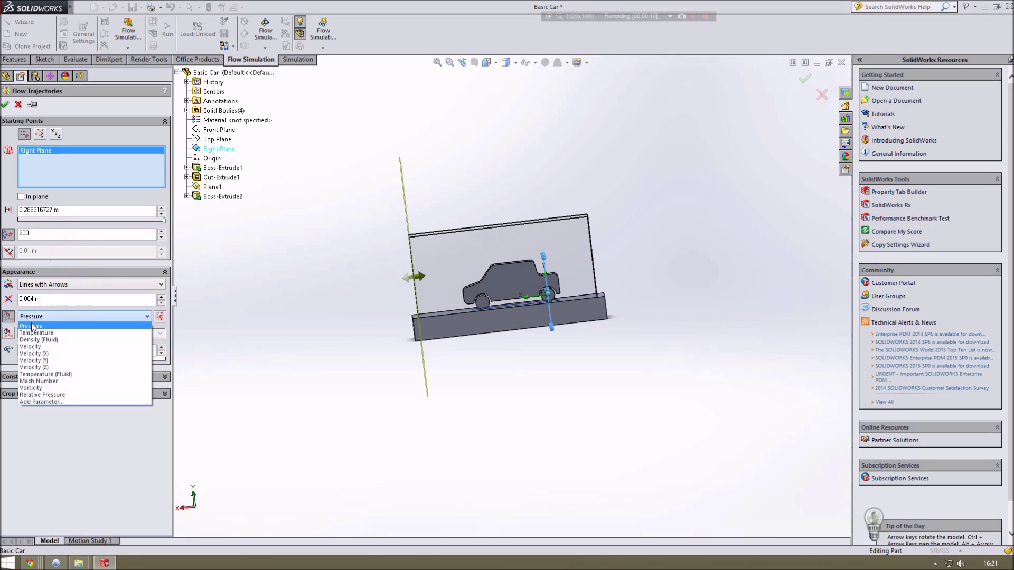
pyautogui.click(31, 326)
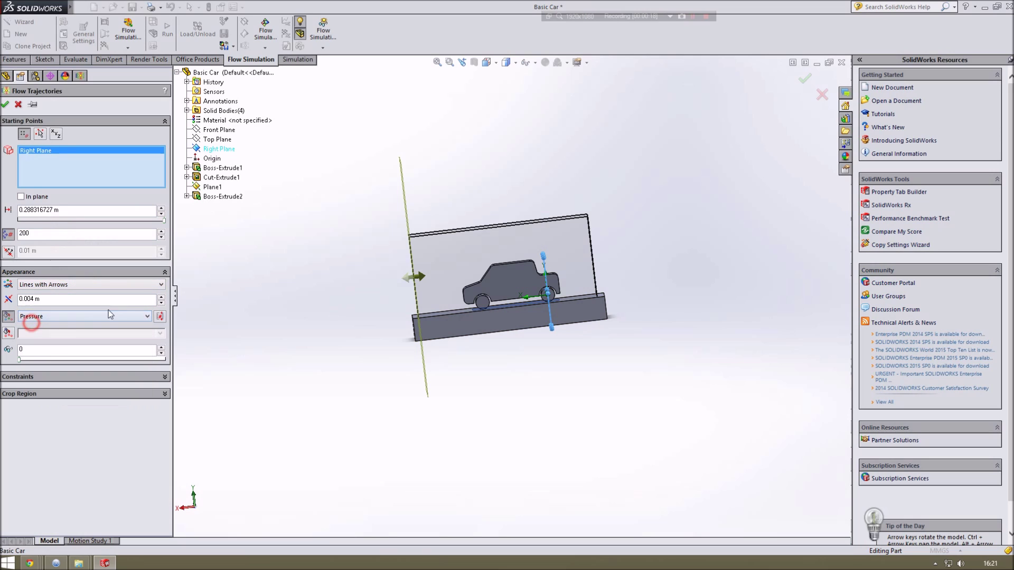
pyautogui.click(7, 105)
pyautogui.moveTo(332, 290); pyautogui.dragTo(357, 263, button='middle')
# Play the flow trajectories animation to watch the air flow around the car, and close the animation
pyautogui.rightClick(70, 349)
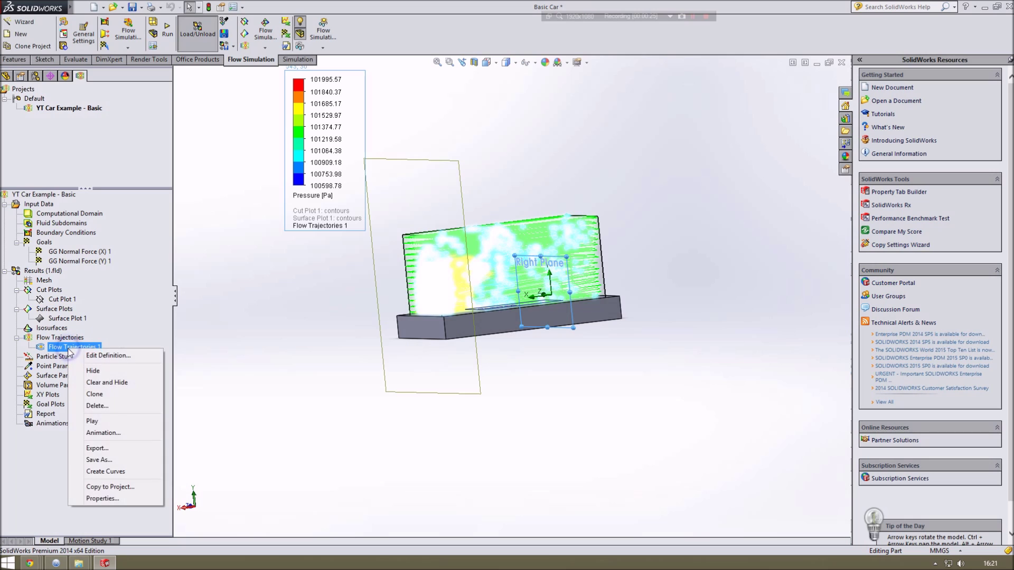
pyautogui.click(104, 433)
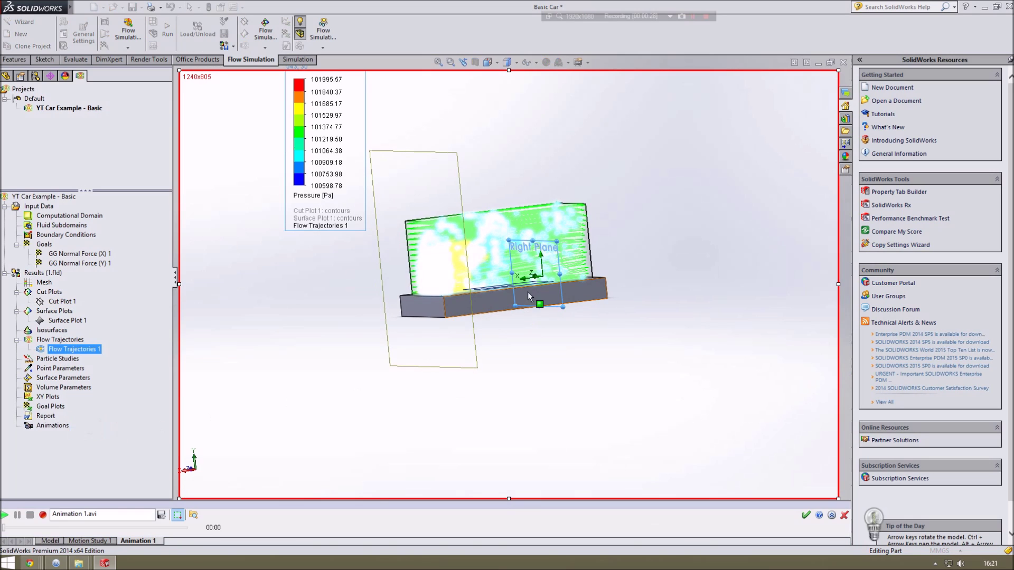
pyautogui.scroll(-3, 558, 236)
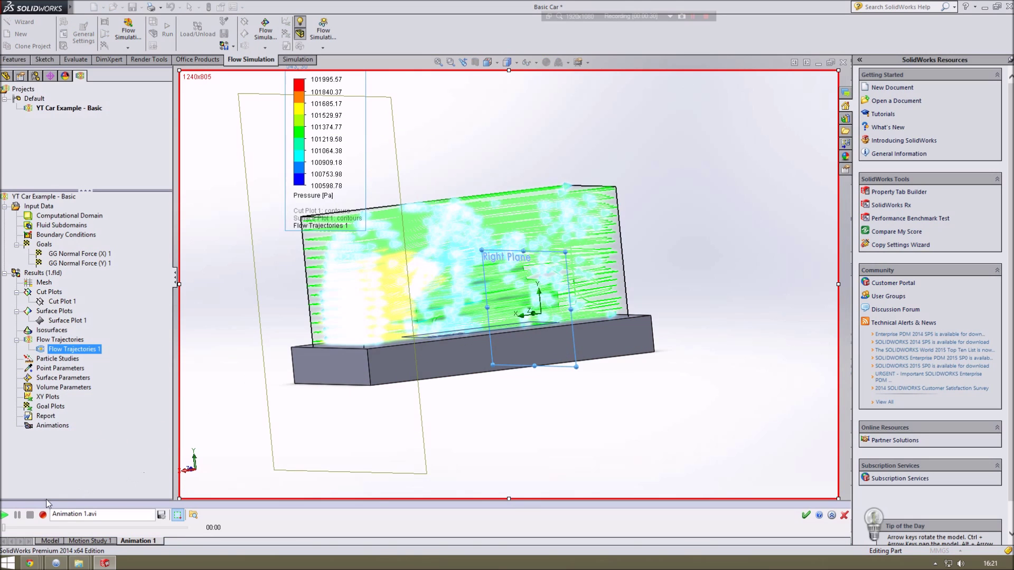
pyautogui.click(5, 515)
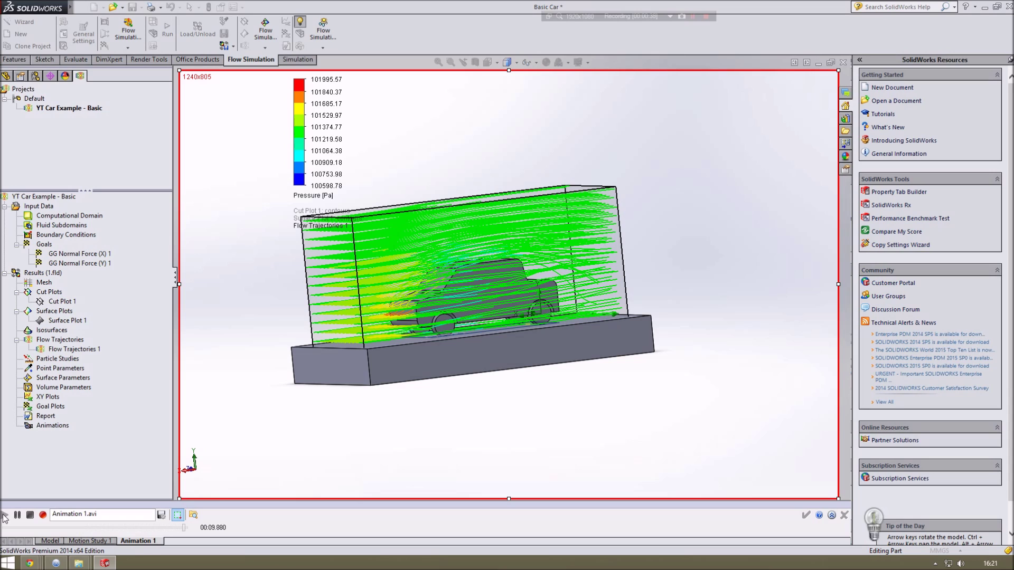
pyautogui.click(4, 515)
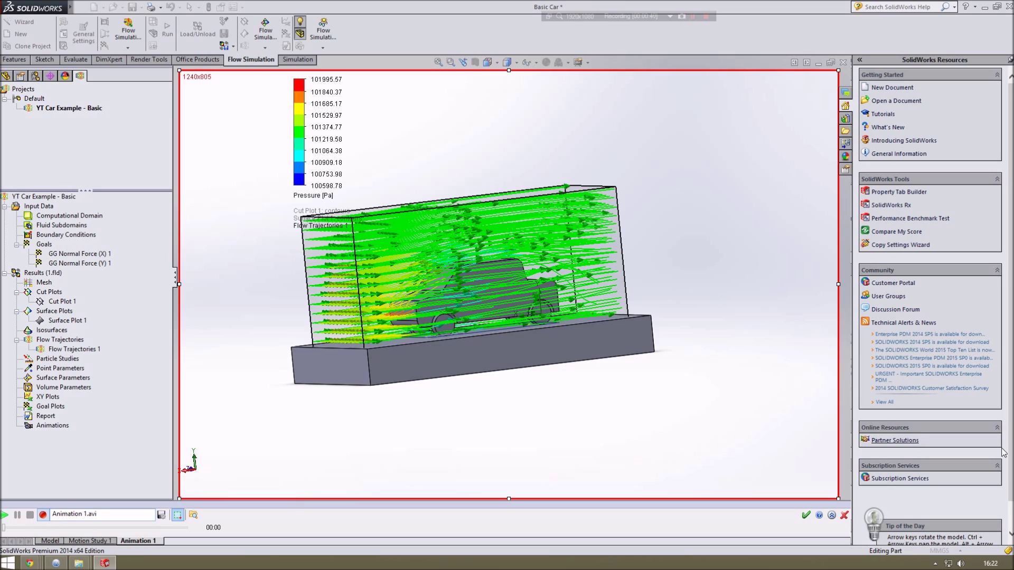
pyautogui.click(845, 517)
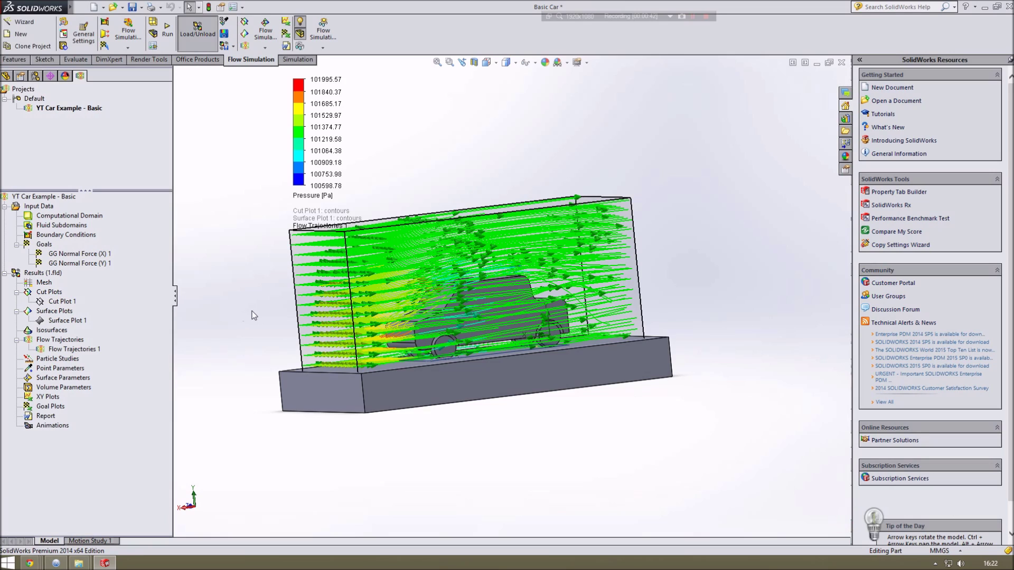
# Select the computational domain and pull one lateral side face inward to roughly the car's mid-width
pyautogui.moveTo(252, 315)
pyautogui.mouseDown(button='middle')
pyautogui.moveTo(294, 294)
pyautogui.moveTo(252, 320)
pyautogui.mouseUp(button='middle')
pyautogui.click(81, 217)
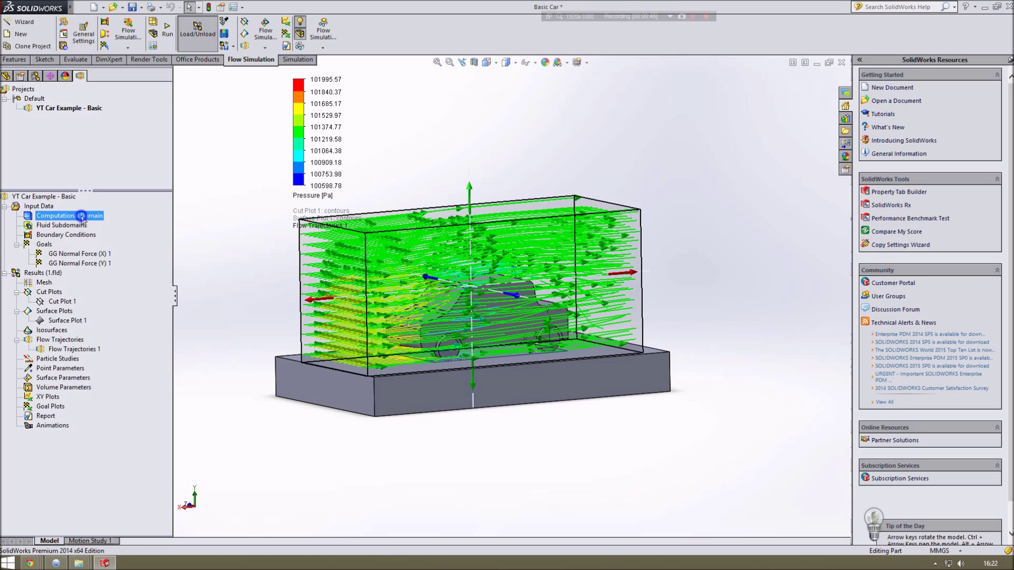
pyautogui.rightClick(81, 218)
pyautogui.click(205, 211)
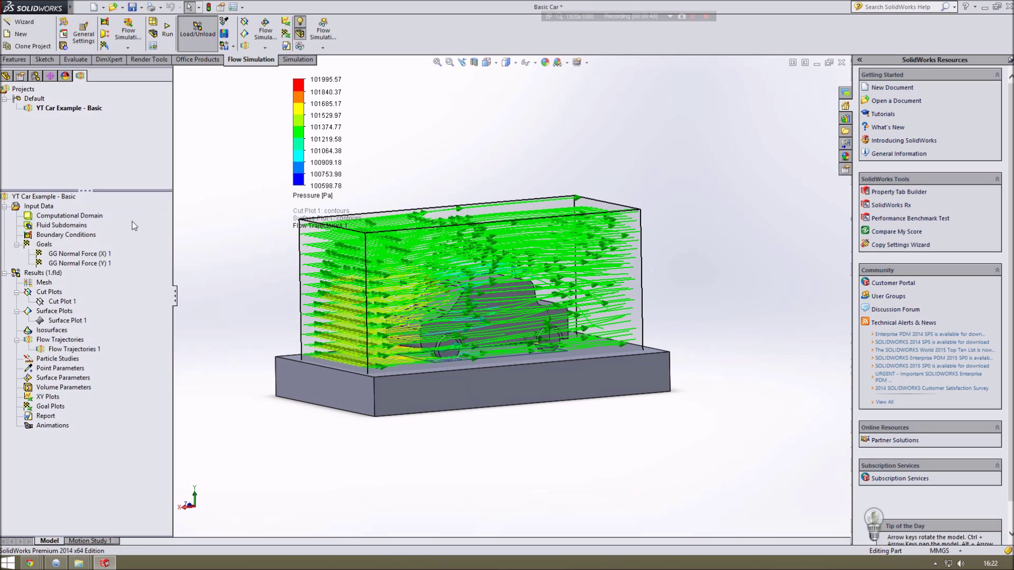
pyautogui.click(90, 216)
pyautogui.moveTo(268, 212); pyautogui.dragTo(338, 223, button='middle')
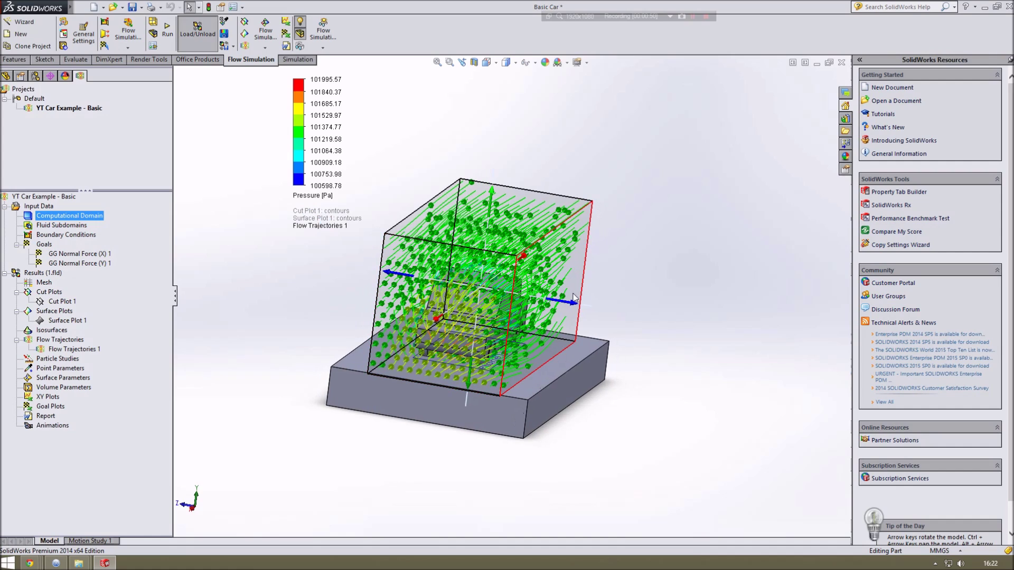
pyautogui.moveTo(575, 308); pyautogui.dragTo(447, 285)
pyautogui.moveTo(475, 275); pyautogui.dragTo(633, 222, button='middle')
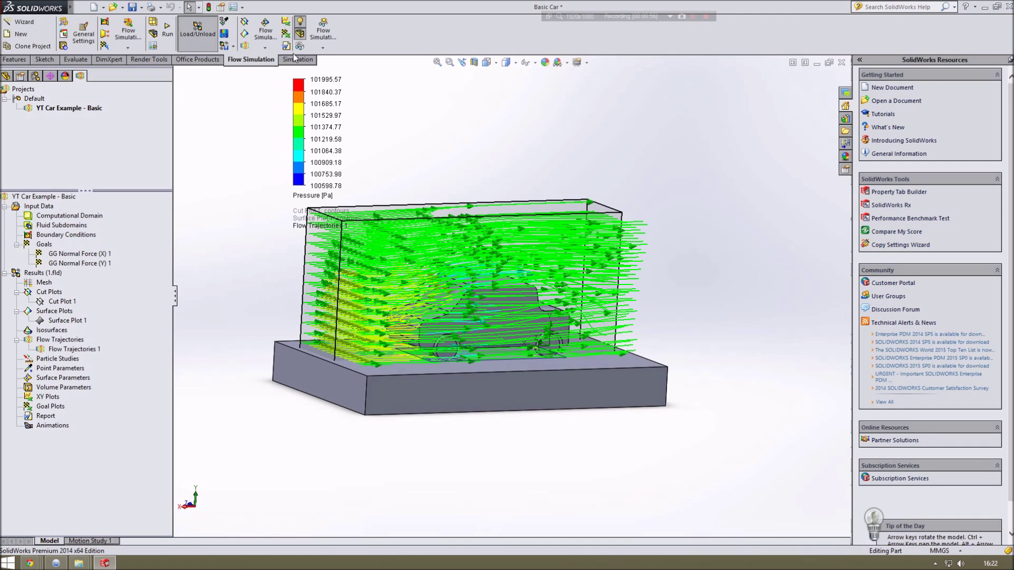
# Run a new calculation on this computer with 4 CPUs and results loading enabled, and close the solver window
pyautogui.click(168, 31)
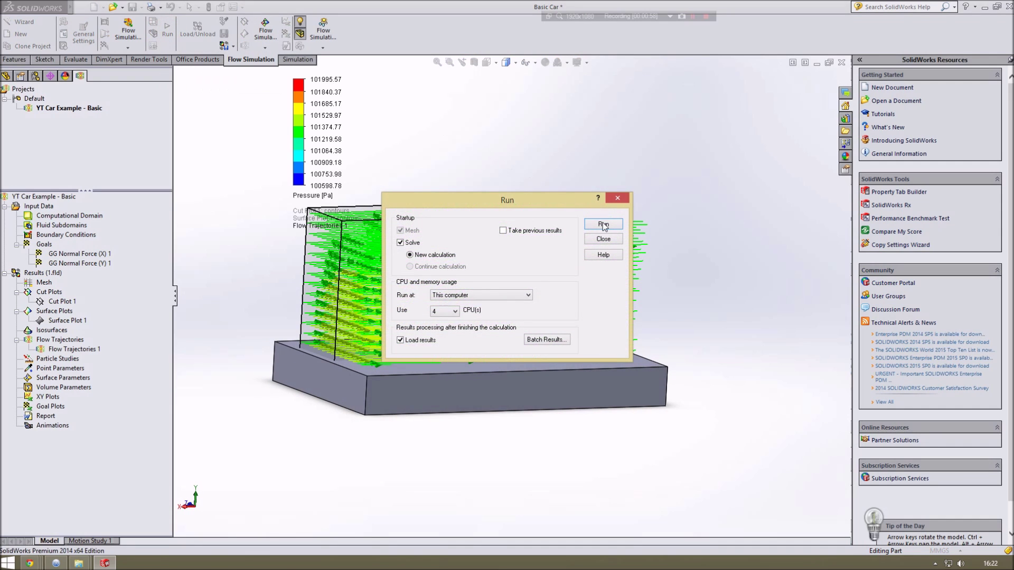
pyautogui.click(604, 224)
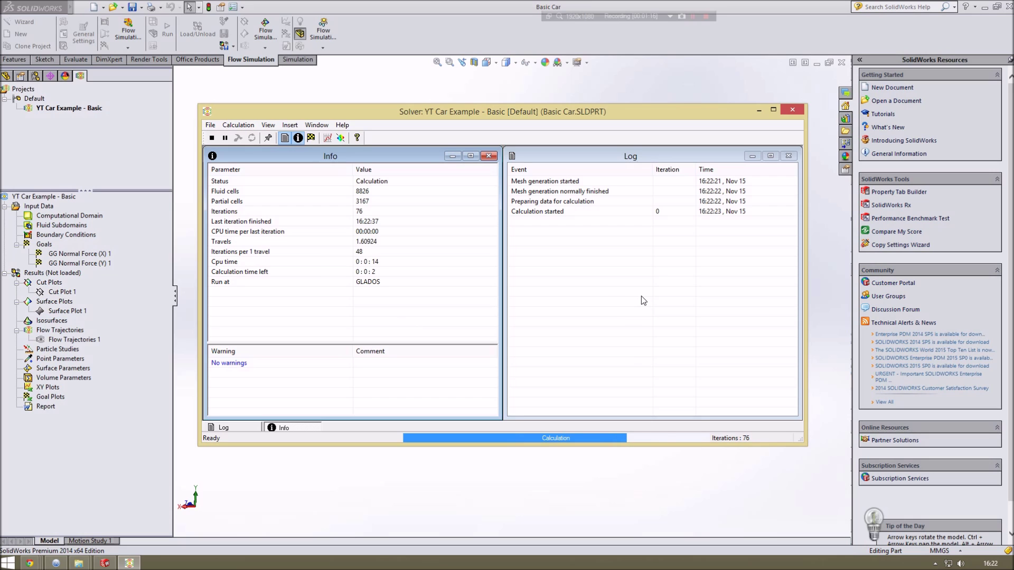
pyautogui.click(793, 109)
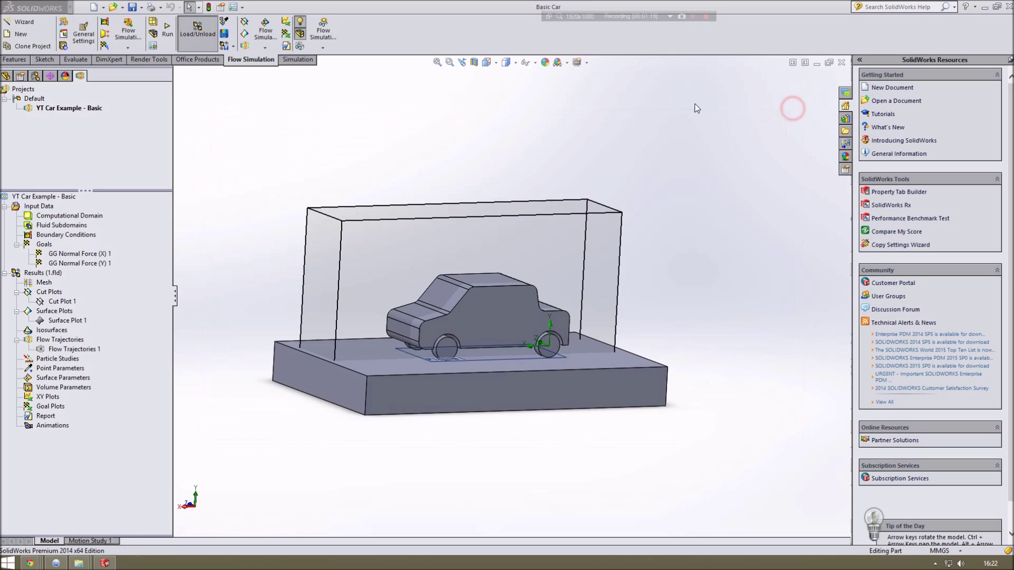
# Show the existing flow trajectories for the newly calculated results
pyautogui.rightClick(56, 352)
pyautogui.click(85, 369)
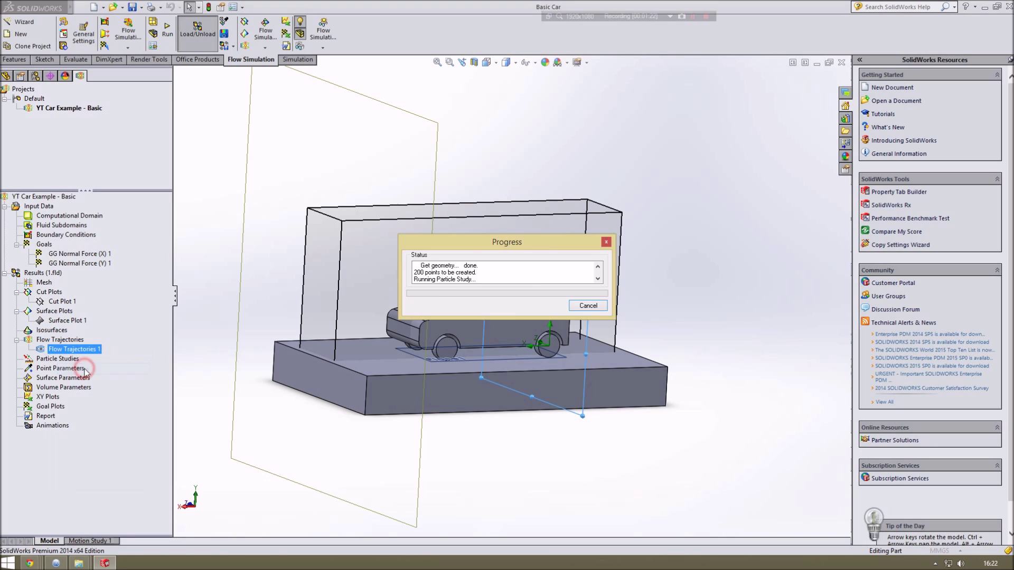
pyautogui.moveTo(671, 439); pyautogui.dragTo(352, 472, button='middle')
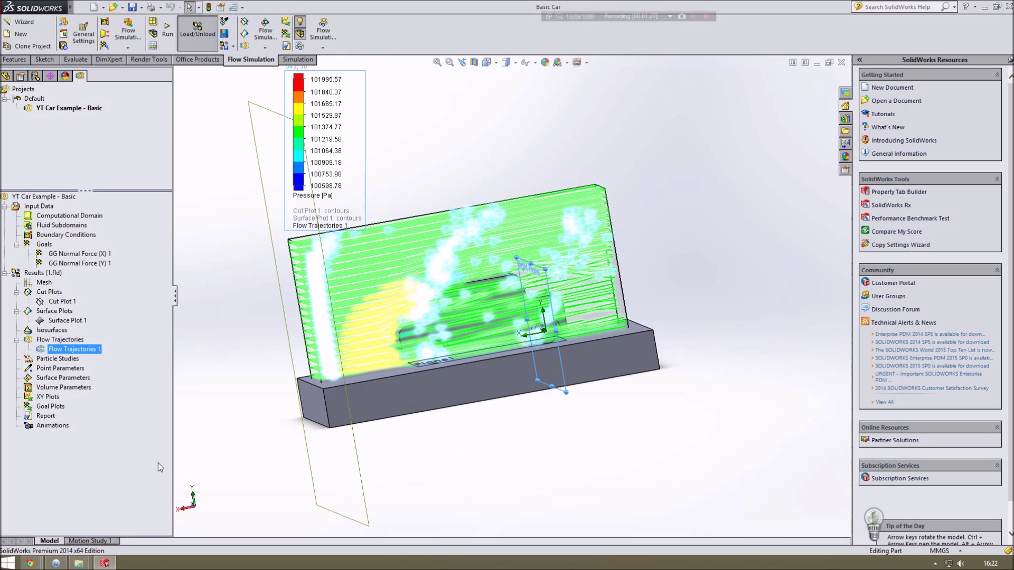
# Animate the flow trajectories in the narrowed domain, examine the flow from the car's side and rear, and close the animation
pyautogui.rightClick(62, 350)
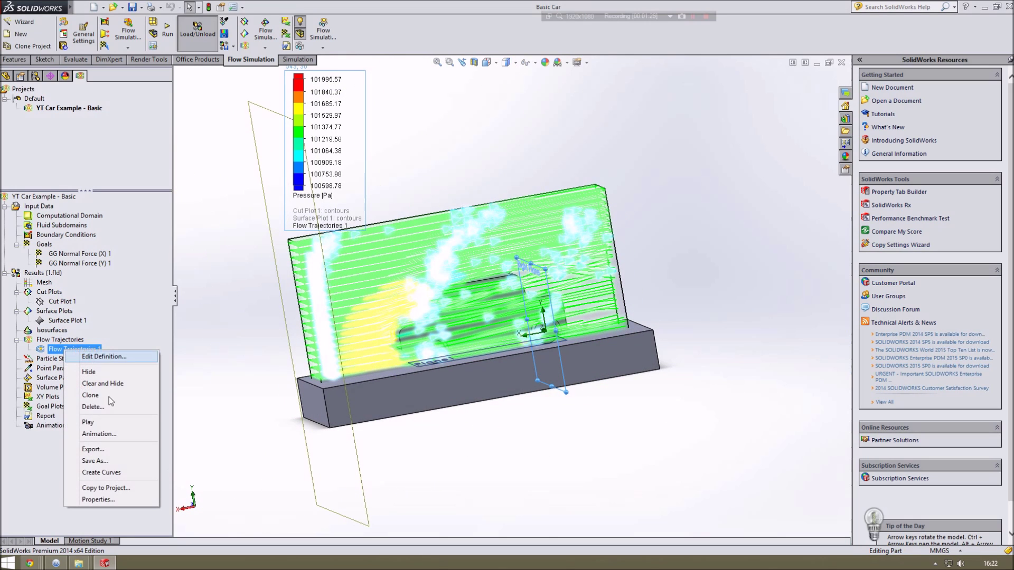
pyautogui.click(107, 431)
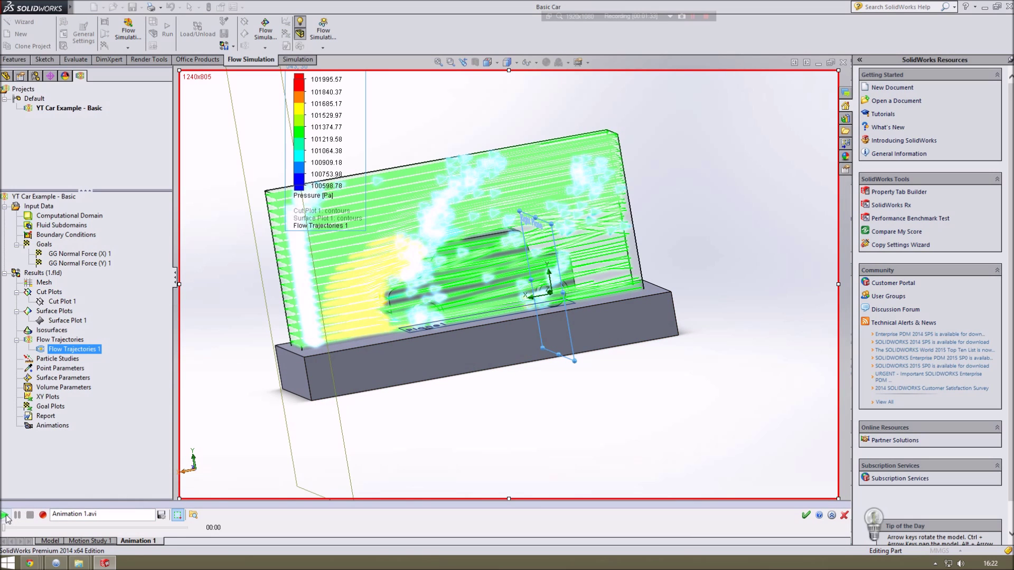
pyautogui.click(5, 515)
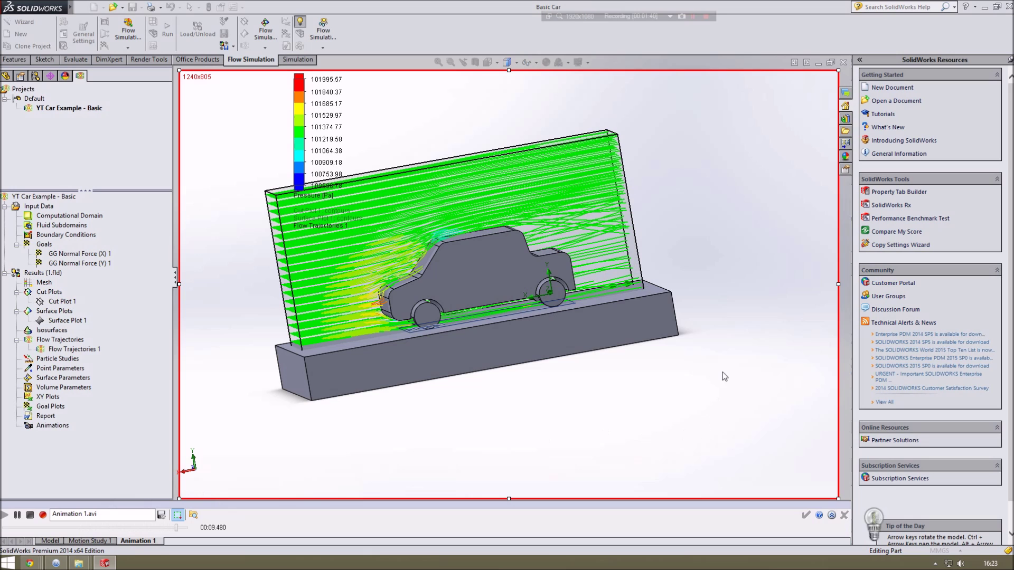
pyautogui.moveTo(732, 363); pyautogui.dragTo(622, 396, button='middle')
pyautogui.click(6, 516)
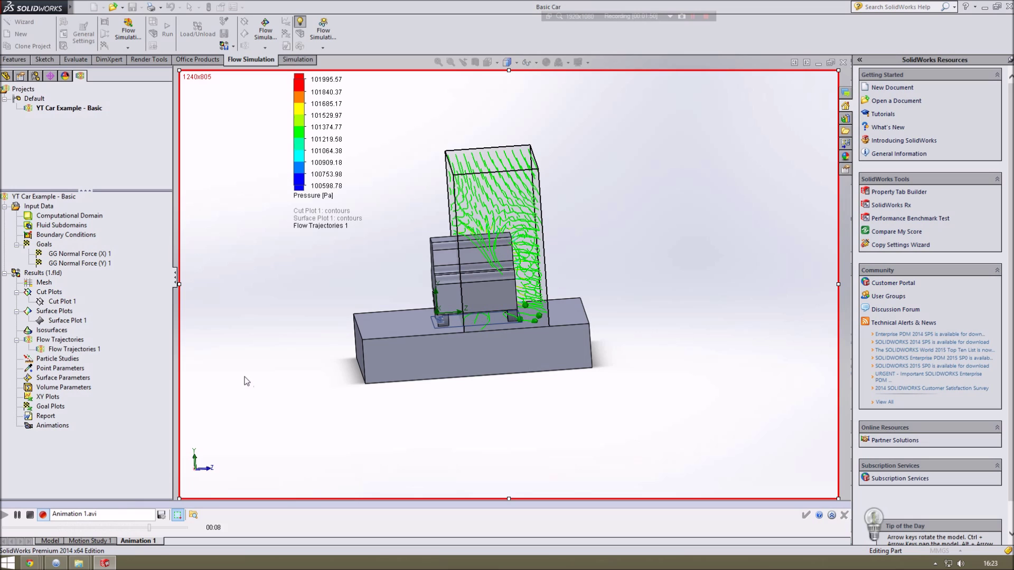
pyautogui.moveTo(263, 381); pyautogui.dragTo(396, 365, button='middle')
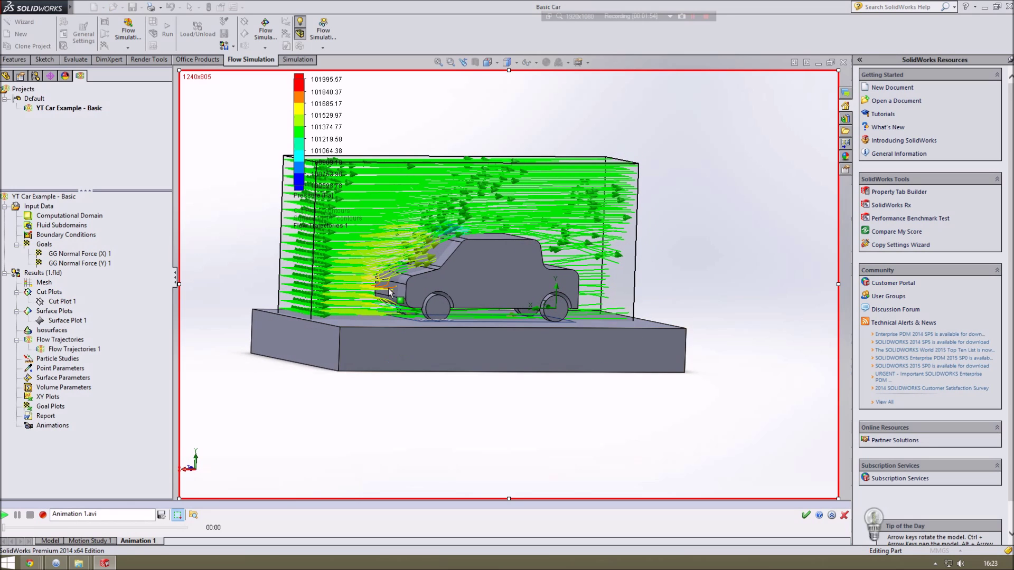
pyautogui.moveTo(428, 275); pyautogui.dragTo(296, 275, button='middle')
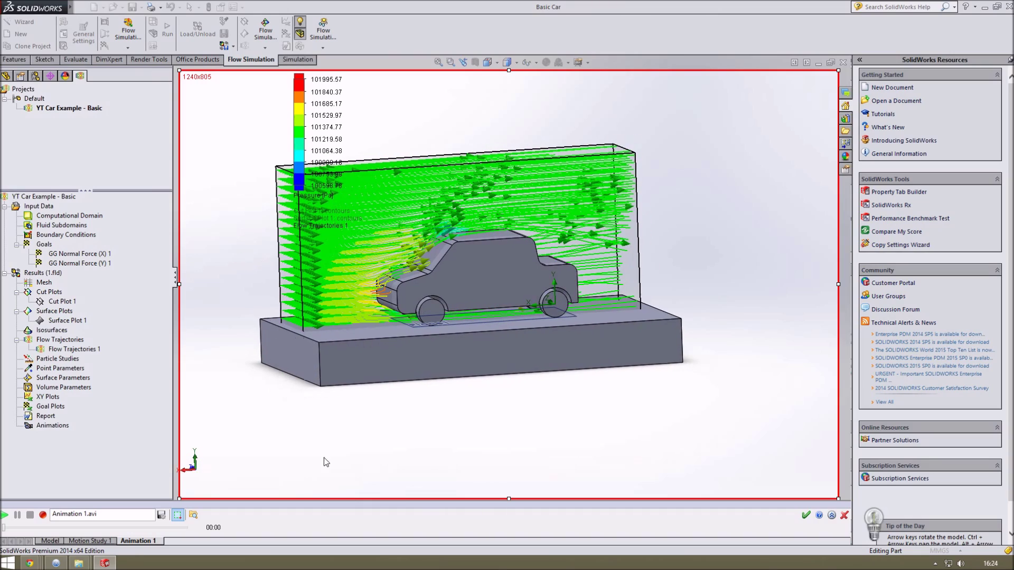
pyautogui.click(843, 515)
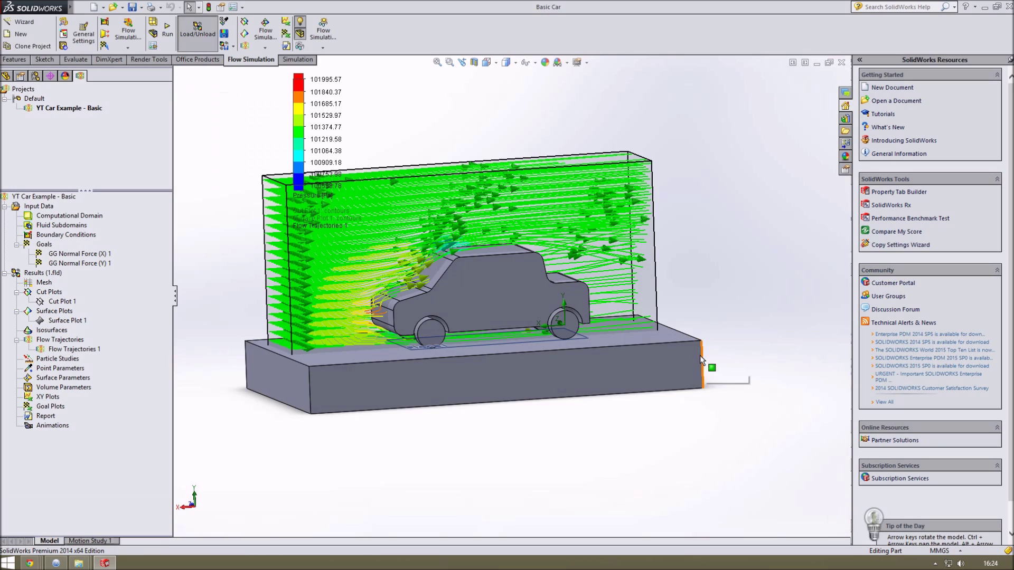
pyautogui.moveTo(724, 364); pyautogui.dragTo(660, 361, button='middle')
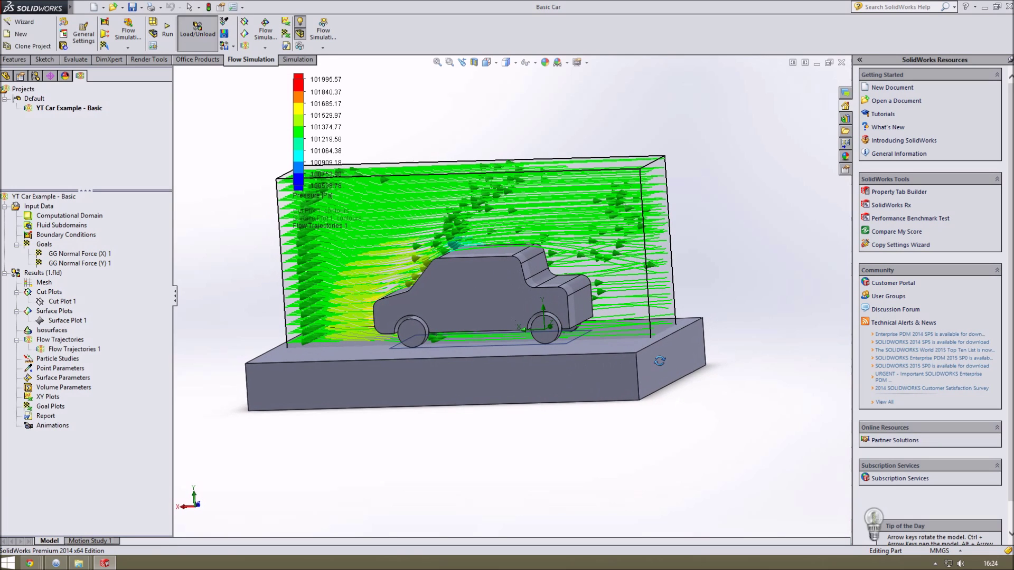
# Insert a goal plot with all goals selected, plotted against iterations, and show its results
pyautogui.rightClick(49, 407)
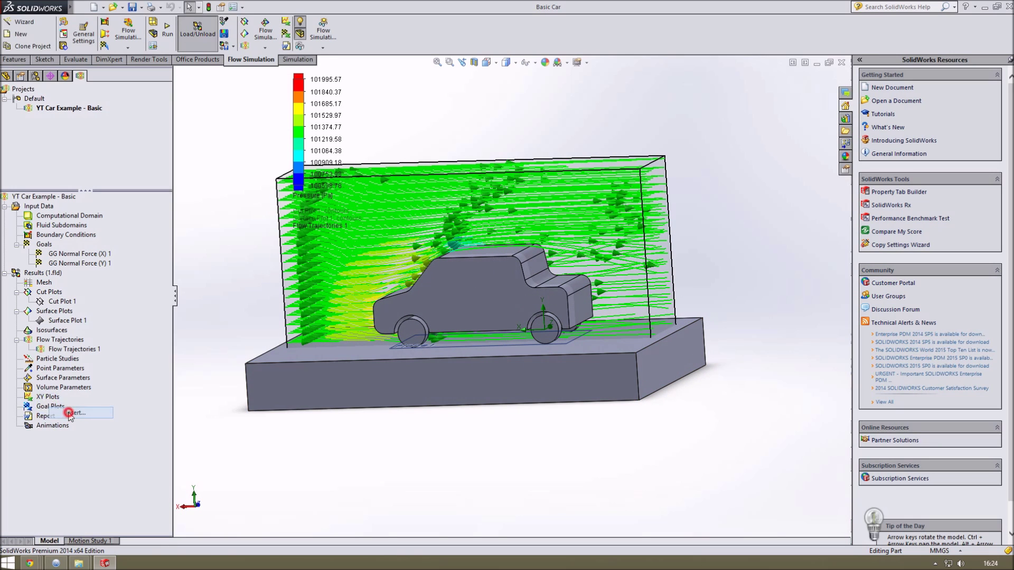
pyautogui.click(74, 413)
pyautogui.click(23, 149)
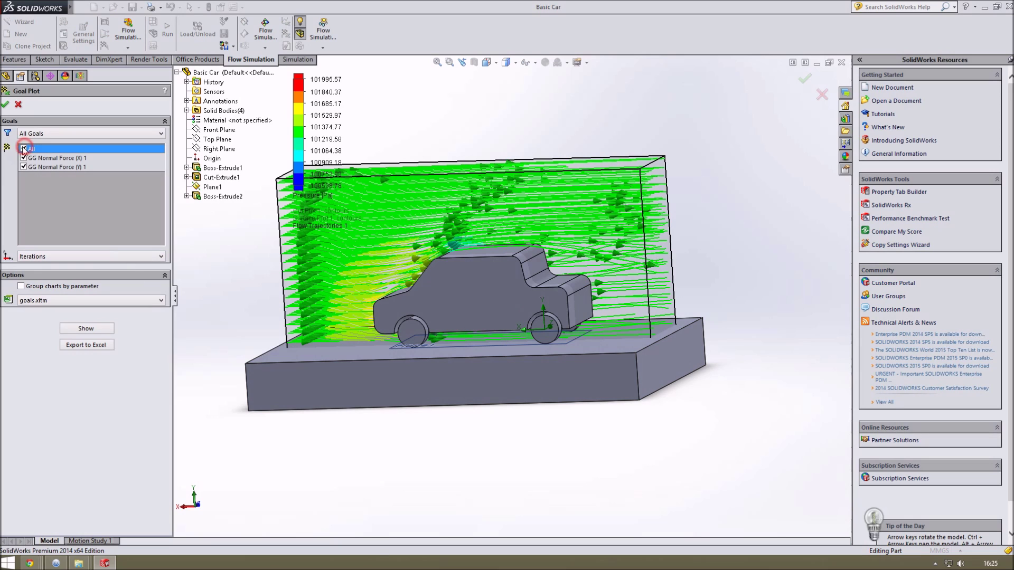
pyautogui.click(97, 331)
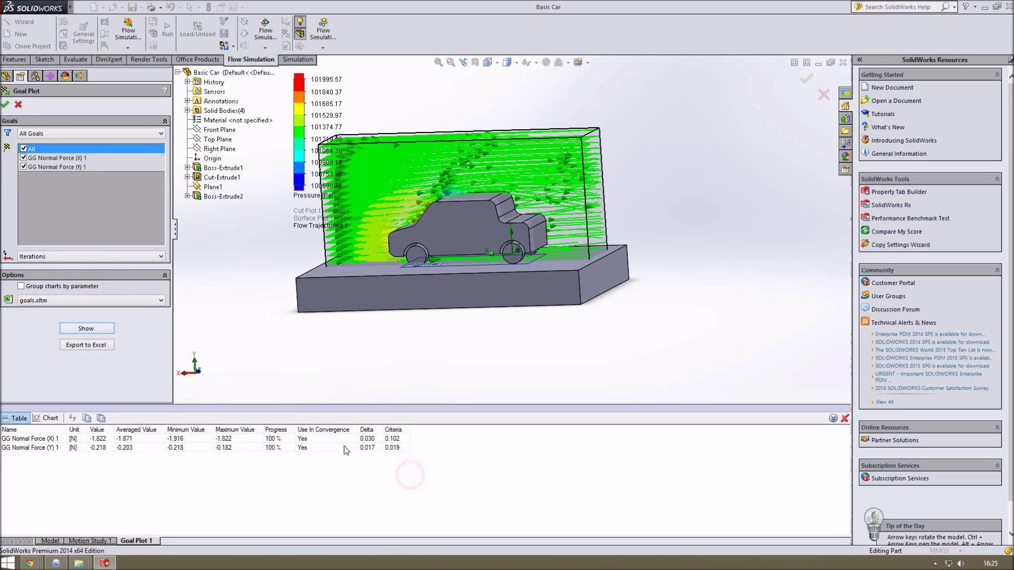
# Examine the X and Y normal force goals in the table and the charts, and accept the goal plot
pyautogui.click(289, 437)
pyautogui.click(47, 438)
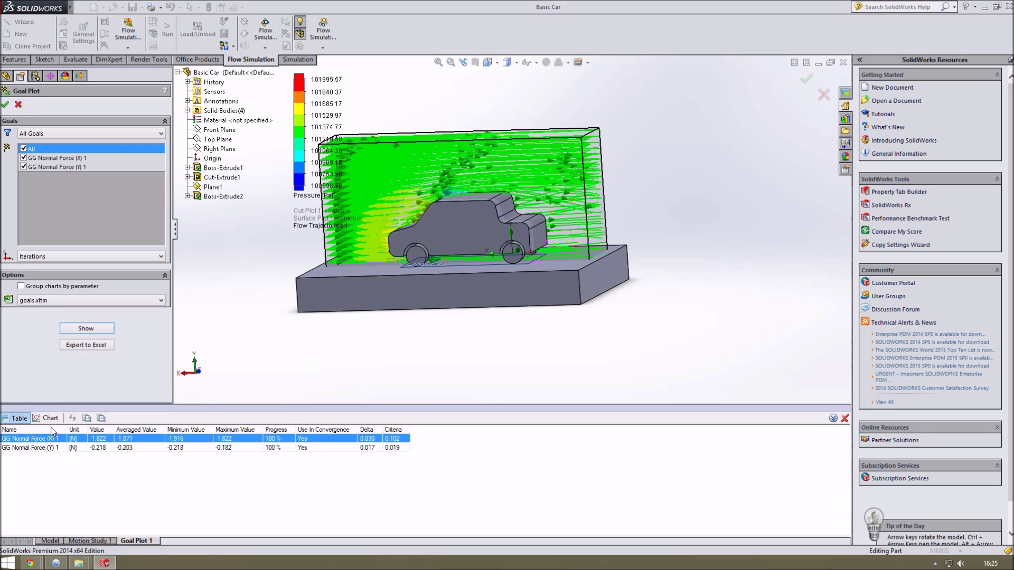
pyautogui.click(50, 419)
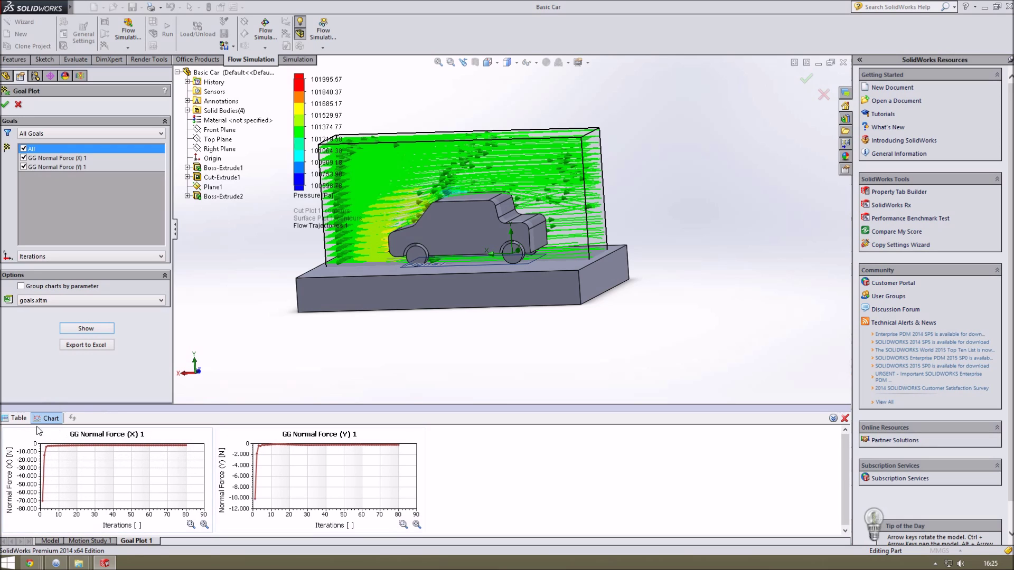
pyautogui.click(19, 419)
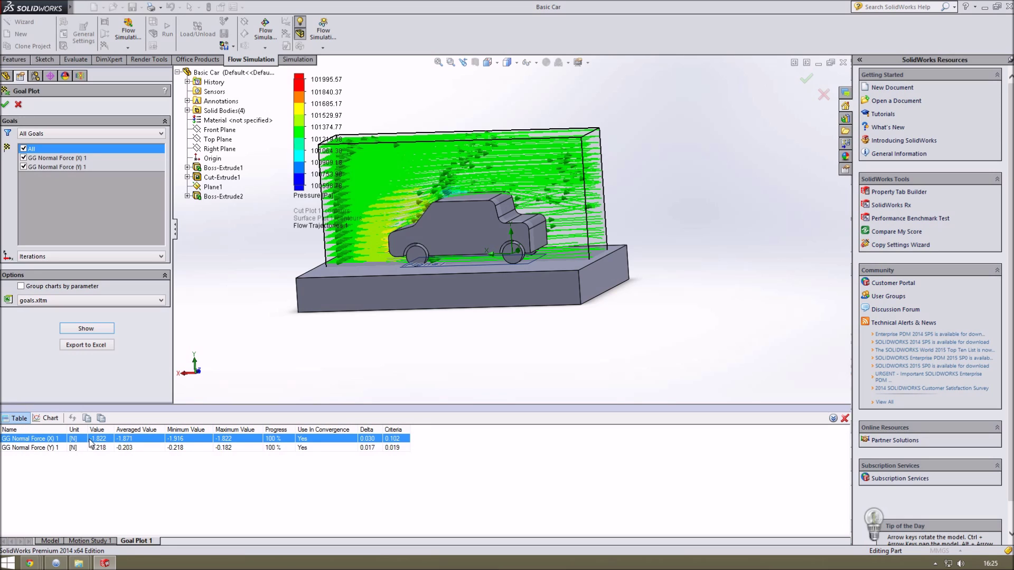
pyautogui.click(6, 104)
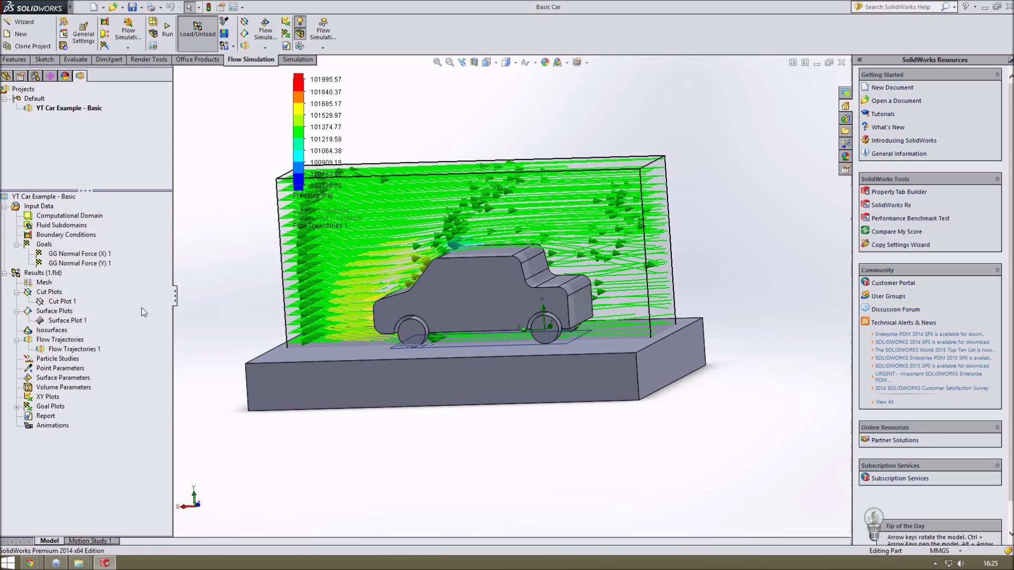
# Edit the existing flow trajectories to display as spheres coloured by pressure, with 1000 starting points, and accept the definition
pyautogui.rightClick(59, 348)
pyautogui.click(87, 353)
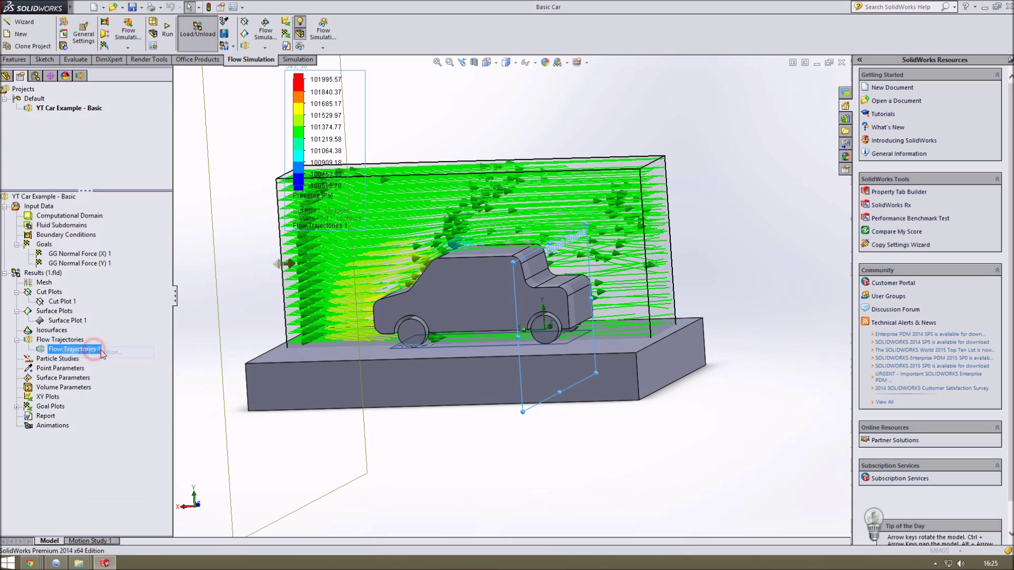
pyautogui.click(67, 316)
pyautogui.click(67, 316)
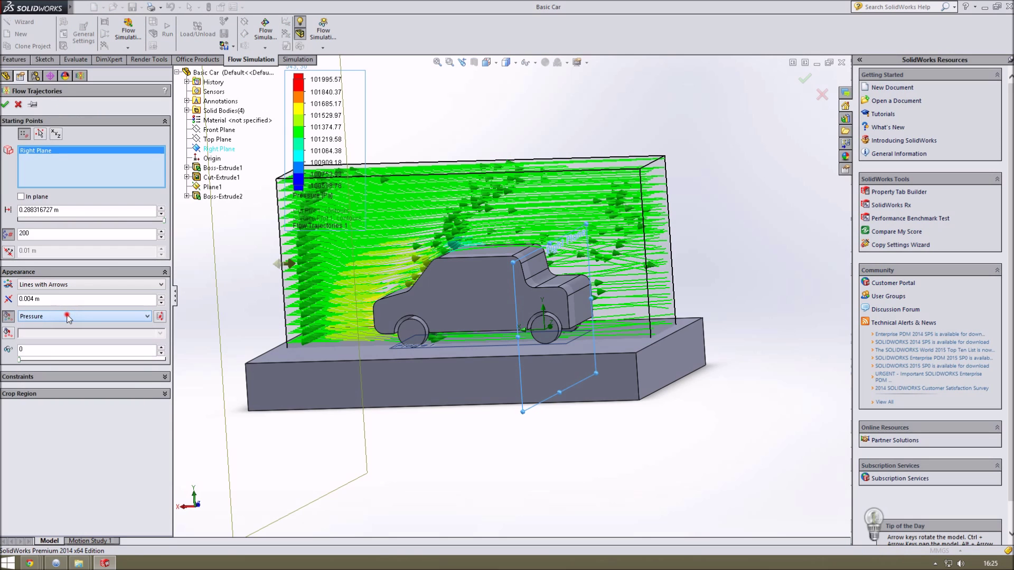
pyautogui.click(58, 286)
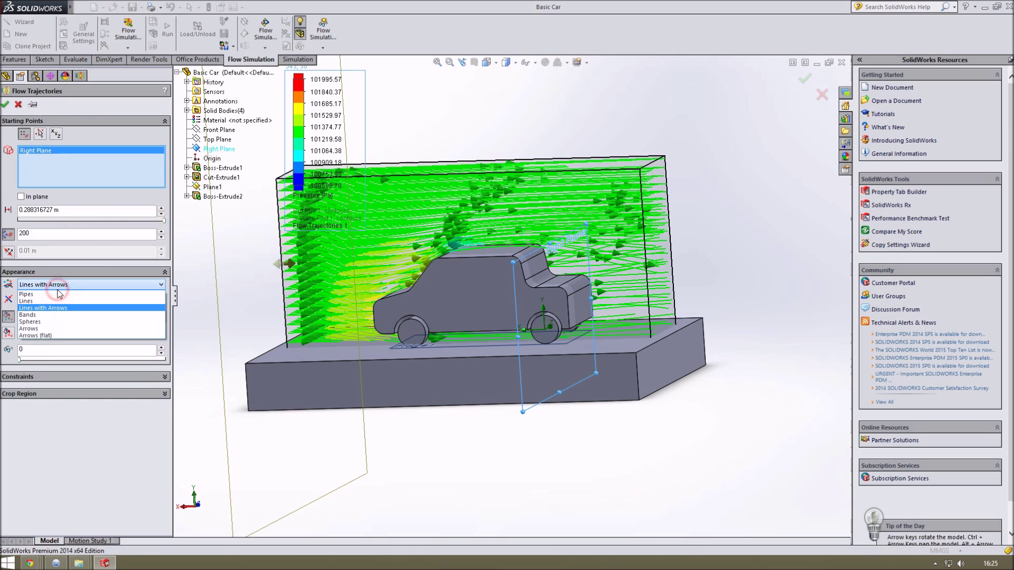
pyautogui.click(46, 321)
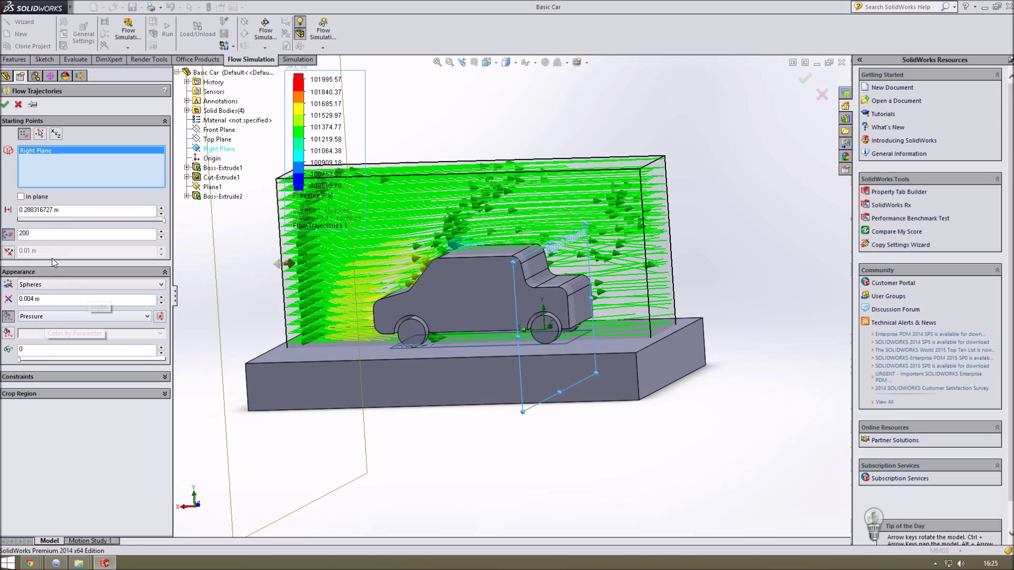
pyautogui.doubleClick(53, 233)
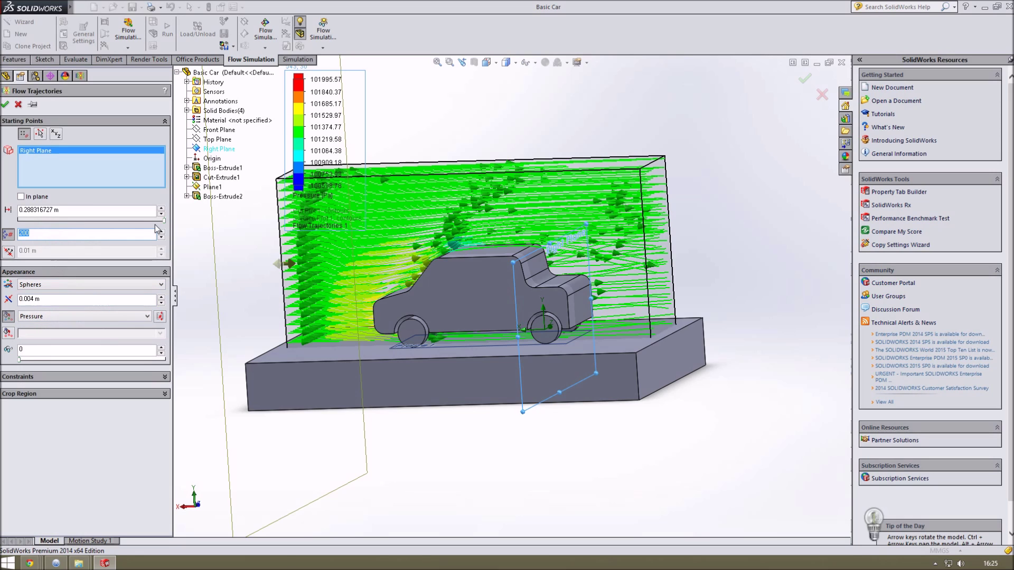
pyautogui.write('1000')
pyautogui.click(4, 104)
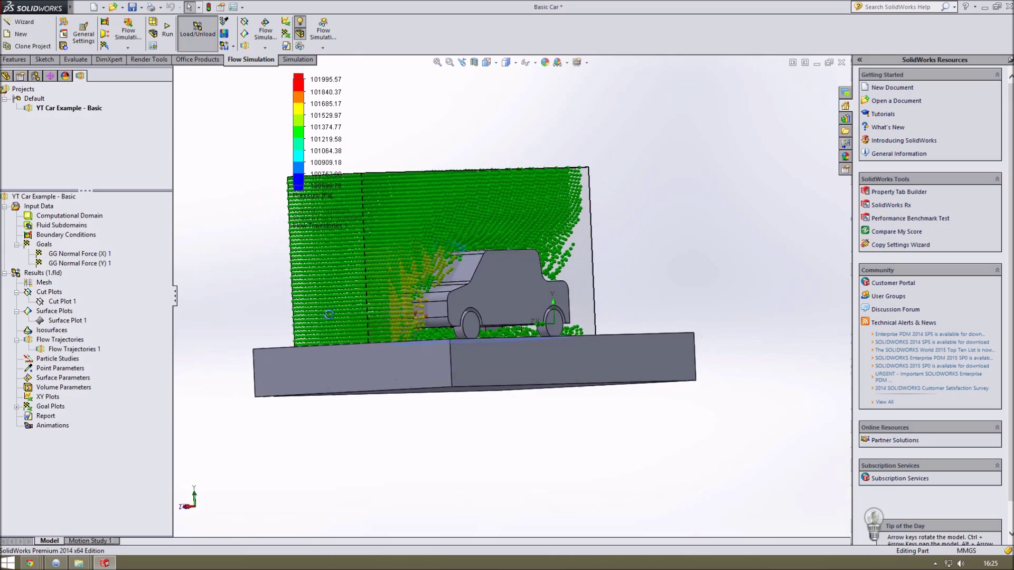
# Create an animation of the sphere flow trajectories and play it with the car viewed from the side
pyautogui.moveTo(328, 315); pyautogui.dragTo(253, 329, button='middle')
pyautogui.rightClick(73, 348)
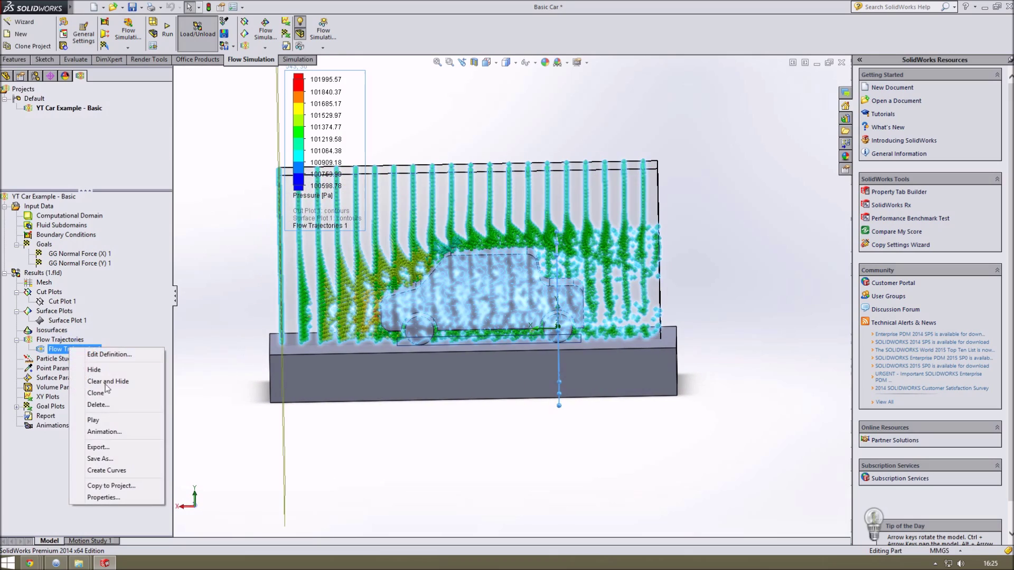
pyautogui.click(102, 431)
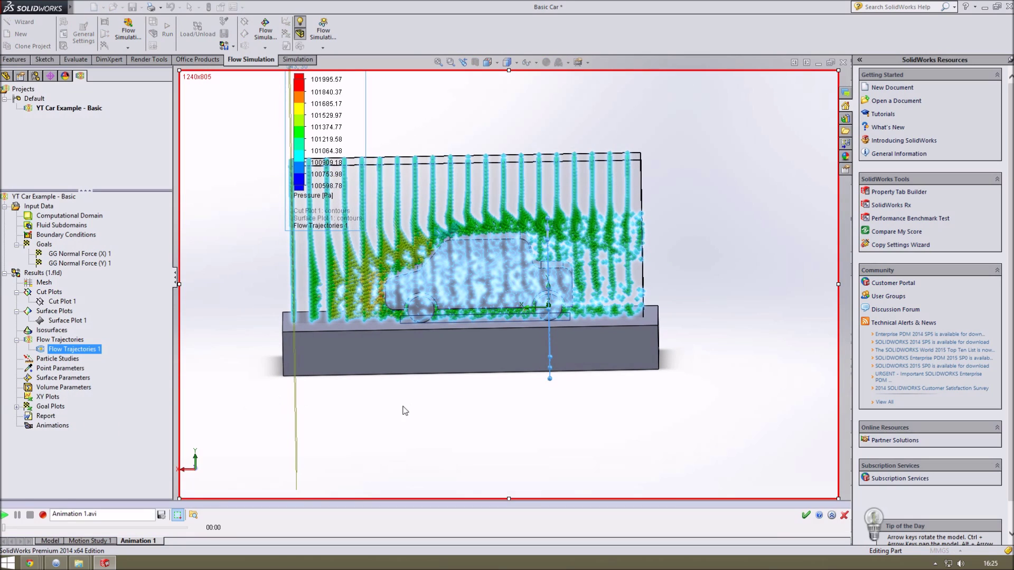
pyautogui.click(5, 515)
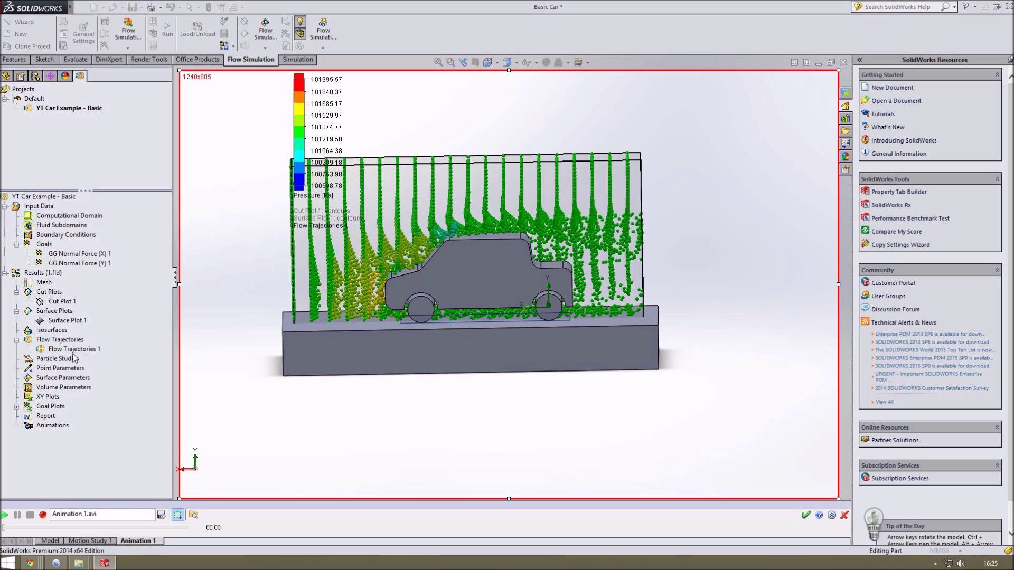
pyautogui.click(71, 350)
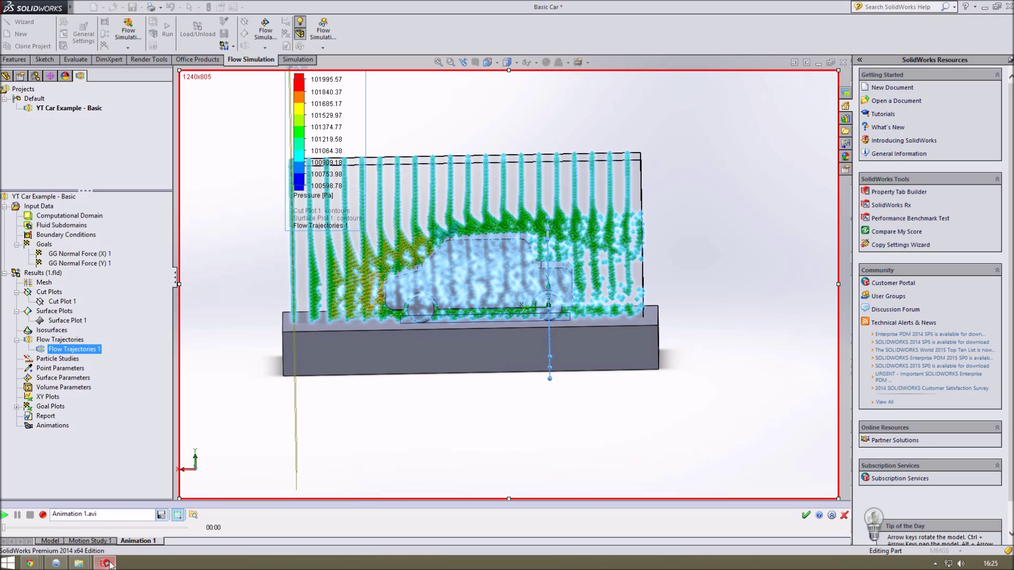
pyautogui.click(936, 564)
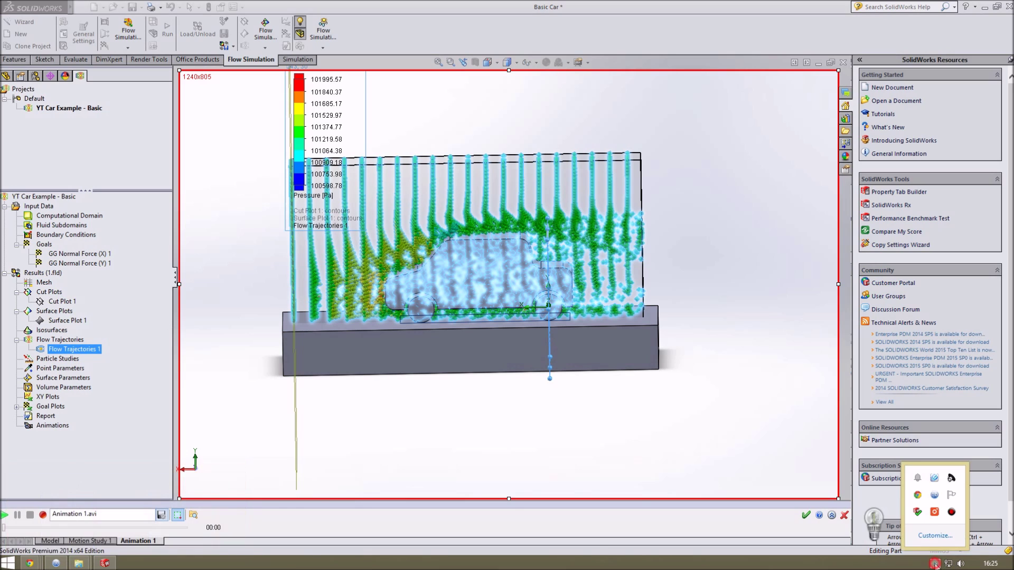